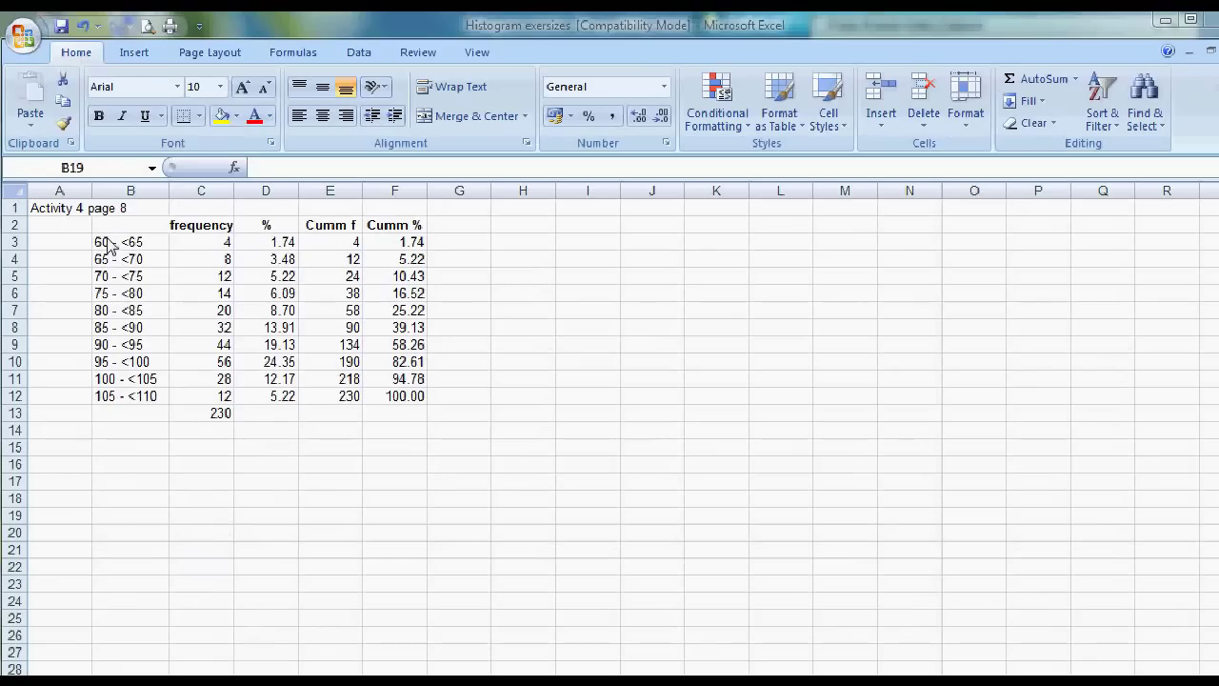
# Insert a 2-D clustered column chart from the class intervals and frequencies in B3:C12, and enlarge it to span about D1:M24
pyautogui.moveTo(109, 242); pyautogui.dragTo(208, 394)
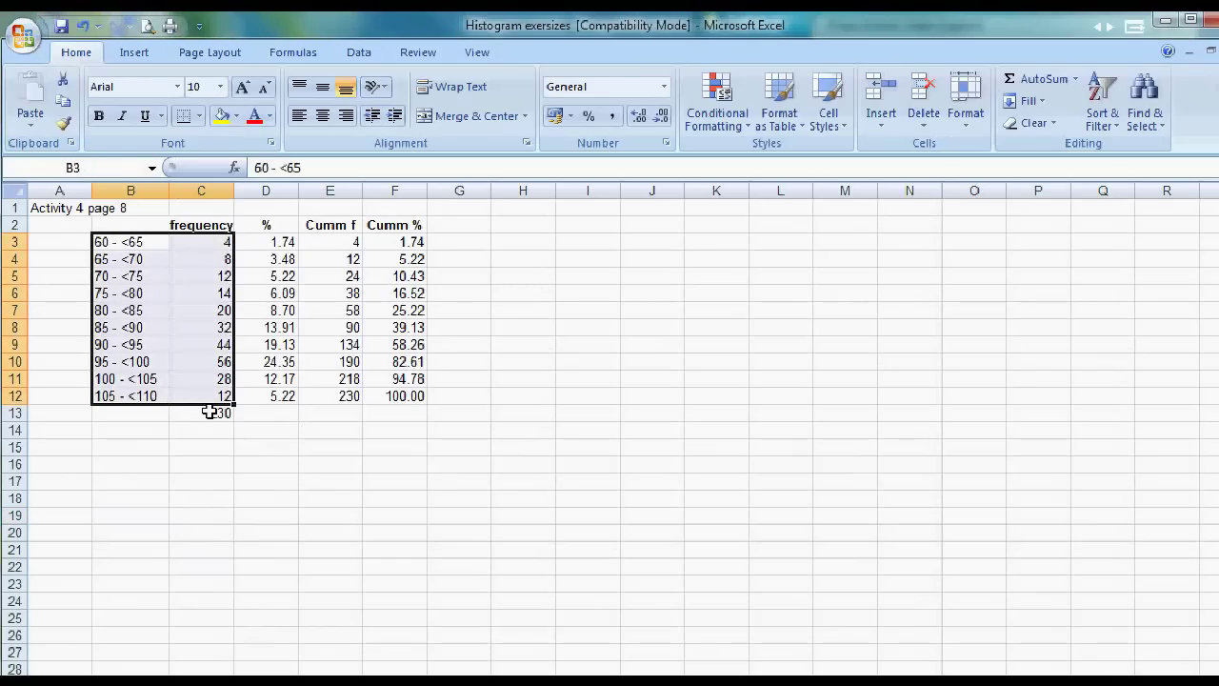
pyautogui.click(135, 55)
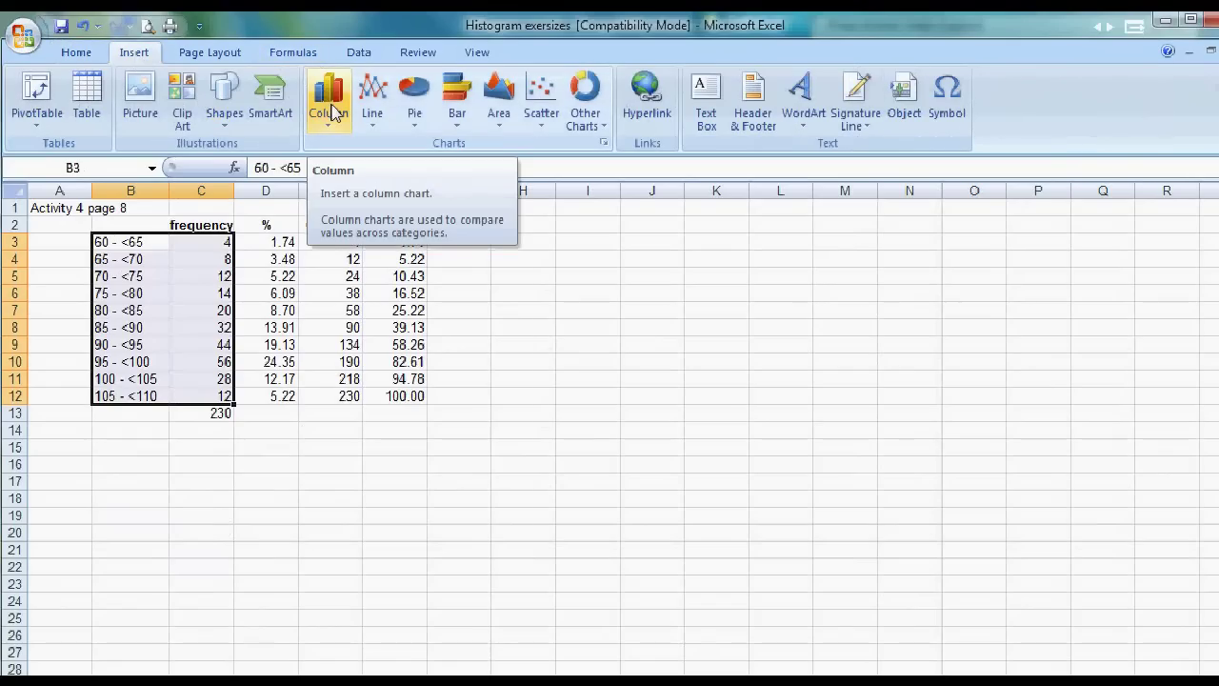
pyautogui.click(329, 100)
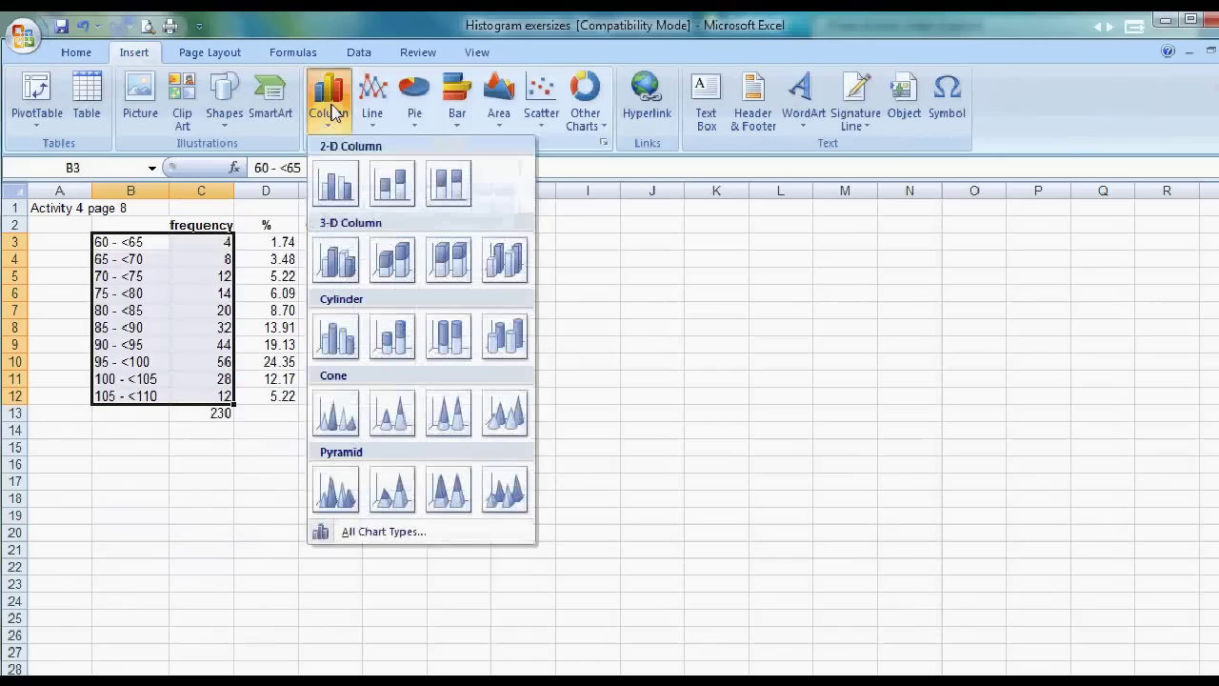
pyautogui.click(335, 185)
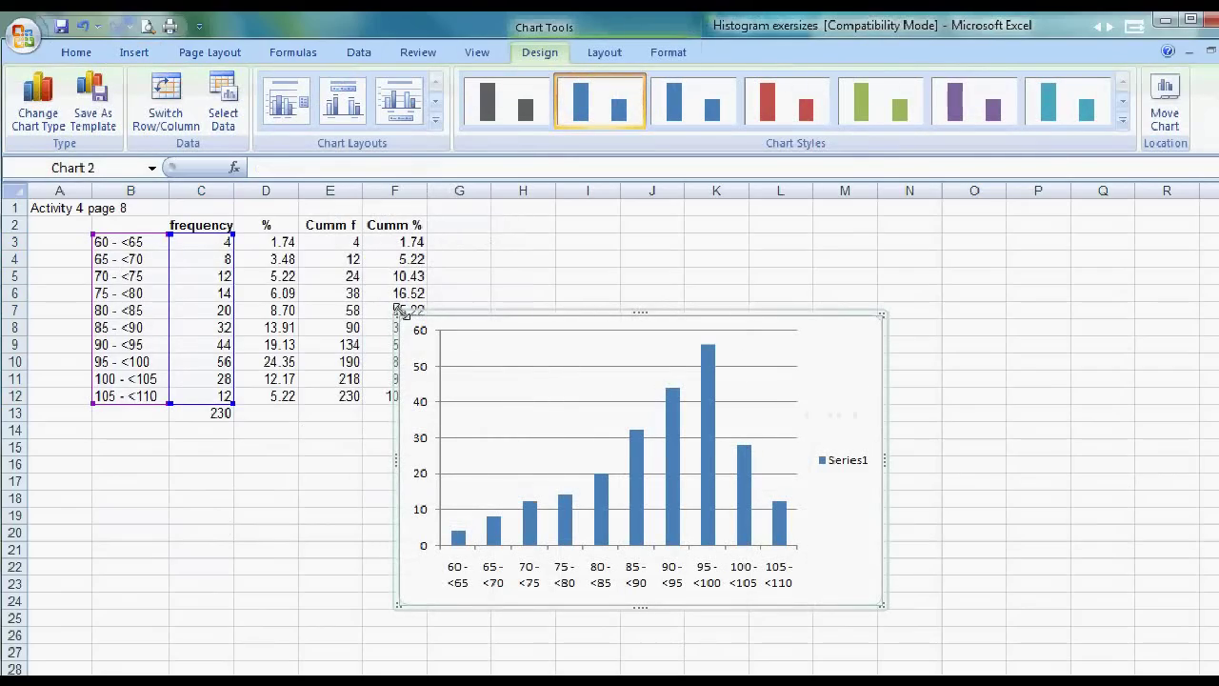
pyautogui.moveTo(398, 315); pyautogui.dragTo(285, 268)
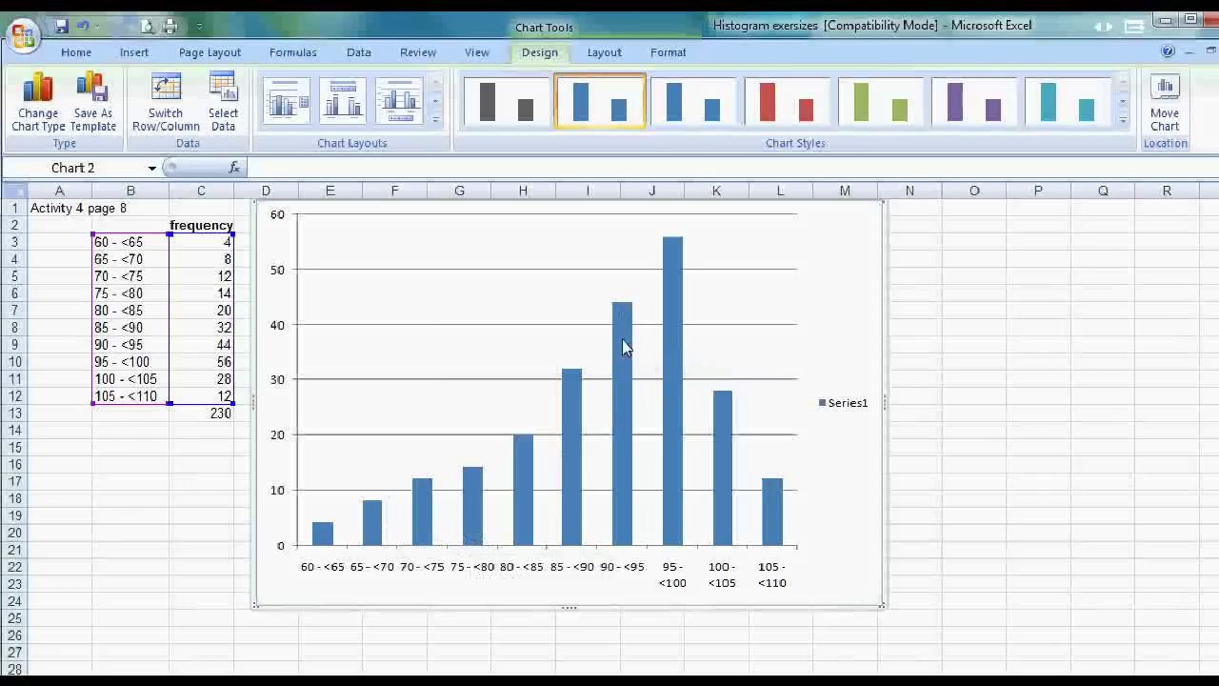
# Set the data series' gap width to 0% and delete the chart's legend
pyautogui.moveTo(622, 345)
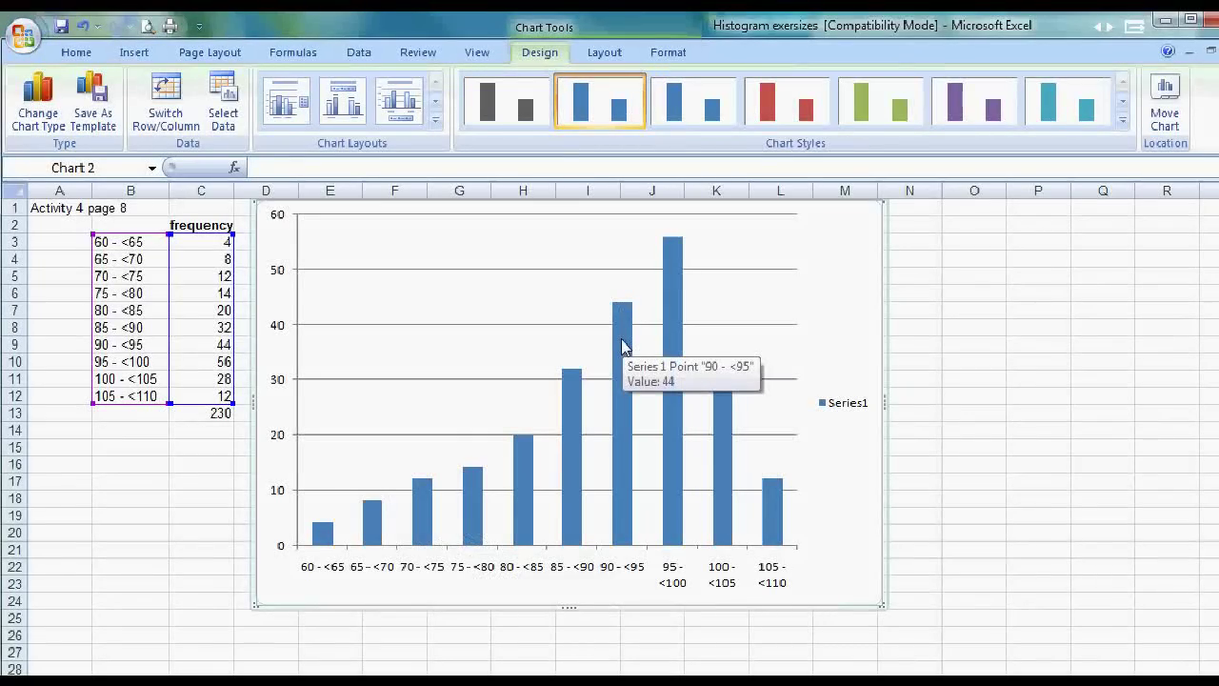
pyautogui.rightClick(624, 346)
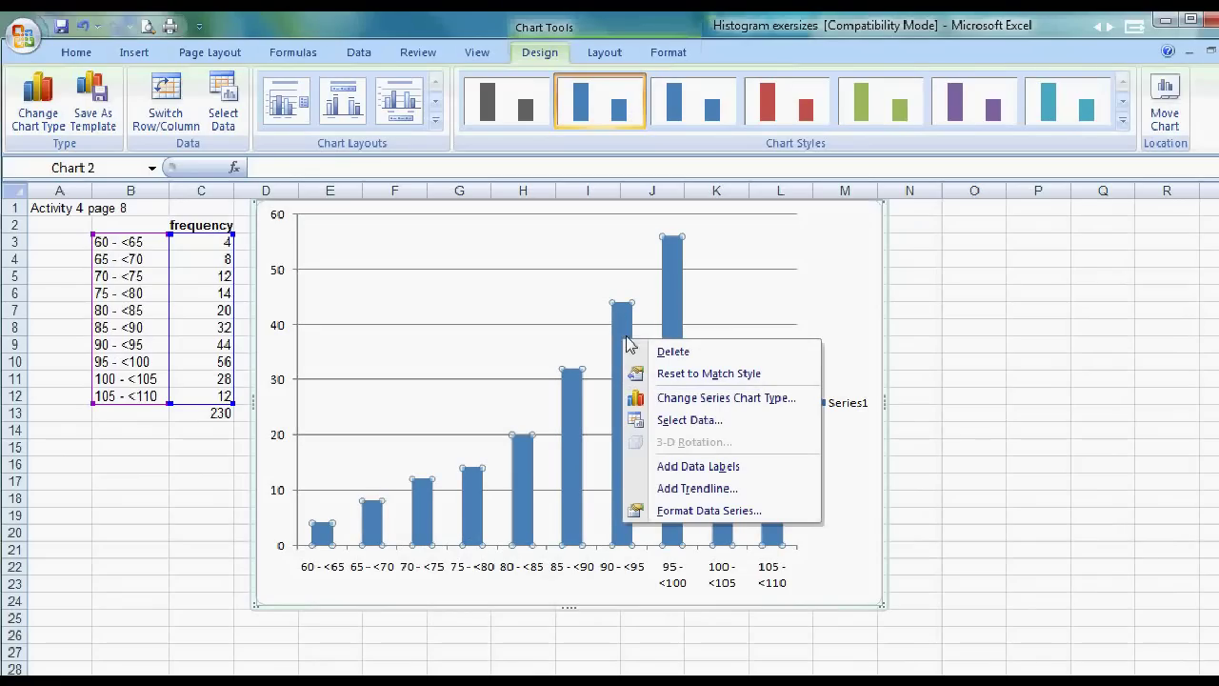
pyautogui.click(688, 511)
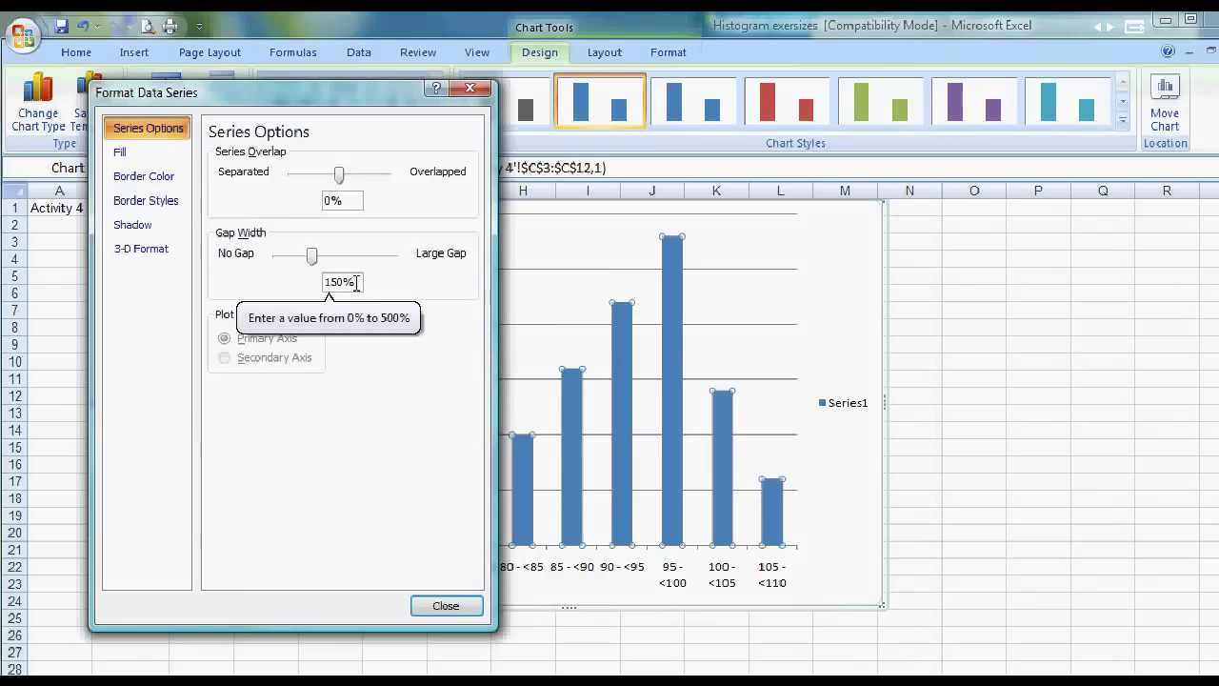
pyautogui.click(313, 256)
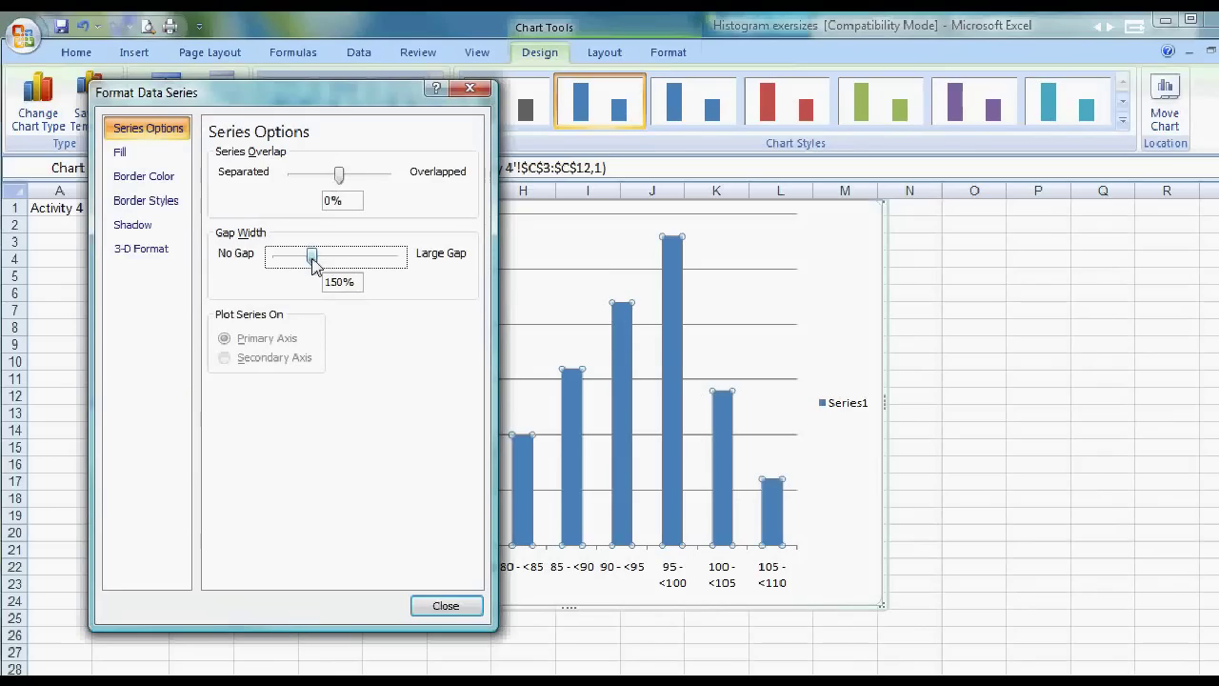
pyautogui.moveTo(313, 257); pyautogui.dragTo(250, 259)
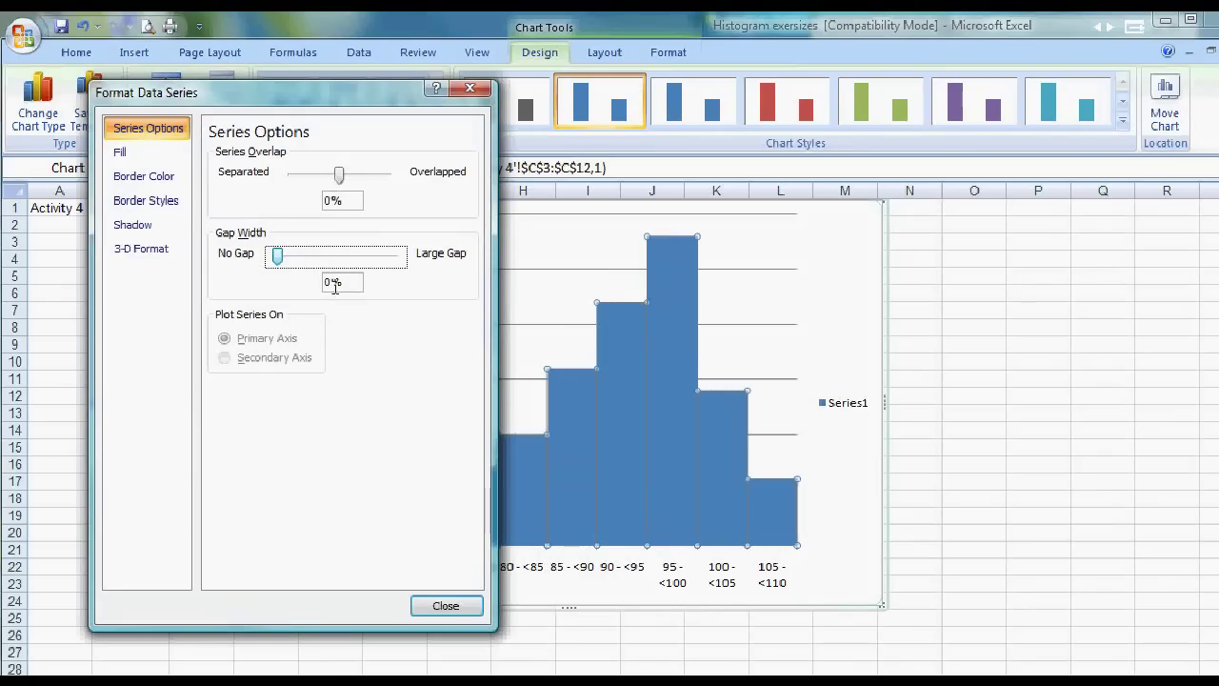
pyautogui.click(447, 607)
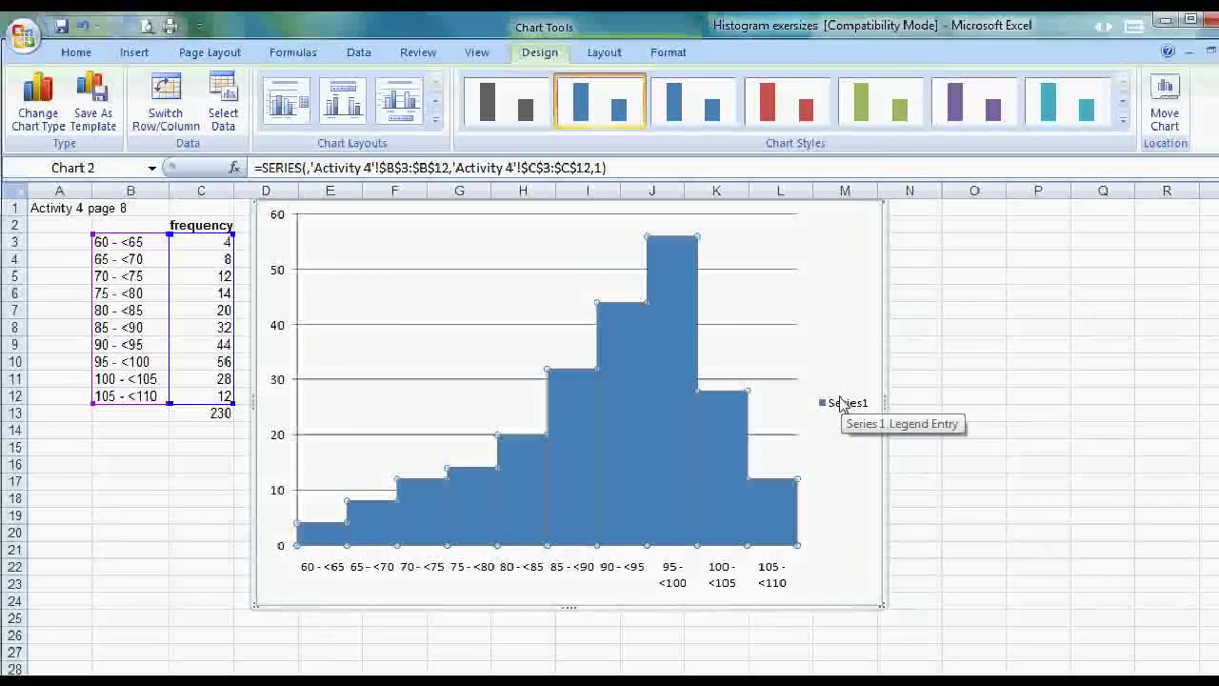
pyautogui.click(849, 407)
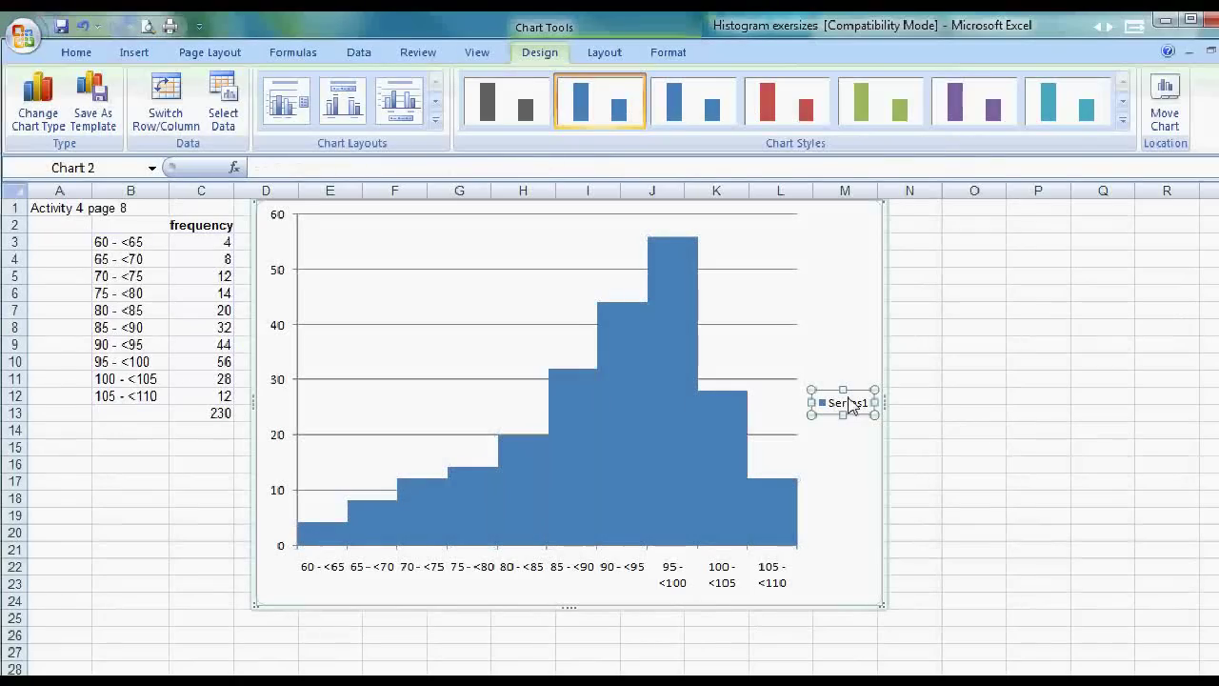
pyautogui.press('Delete')
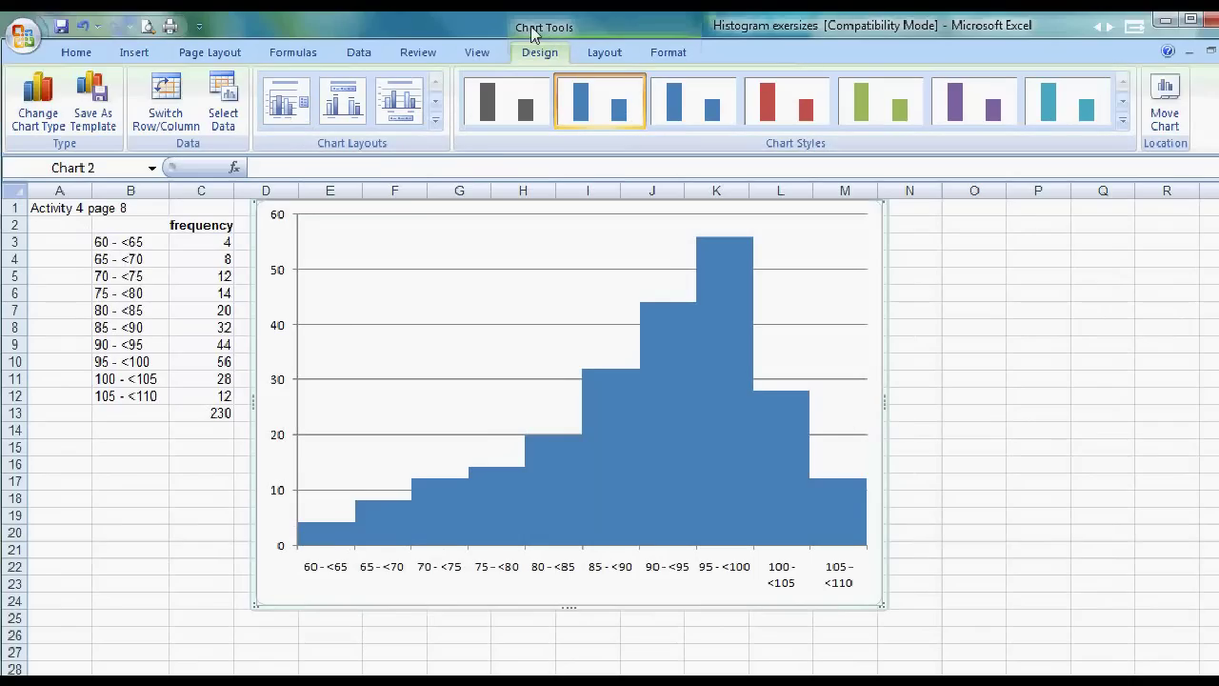
# Add a title above the chart reading "Time spent by diners in the restaurant"
pyautogui.click(610, 57)
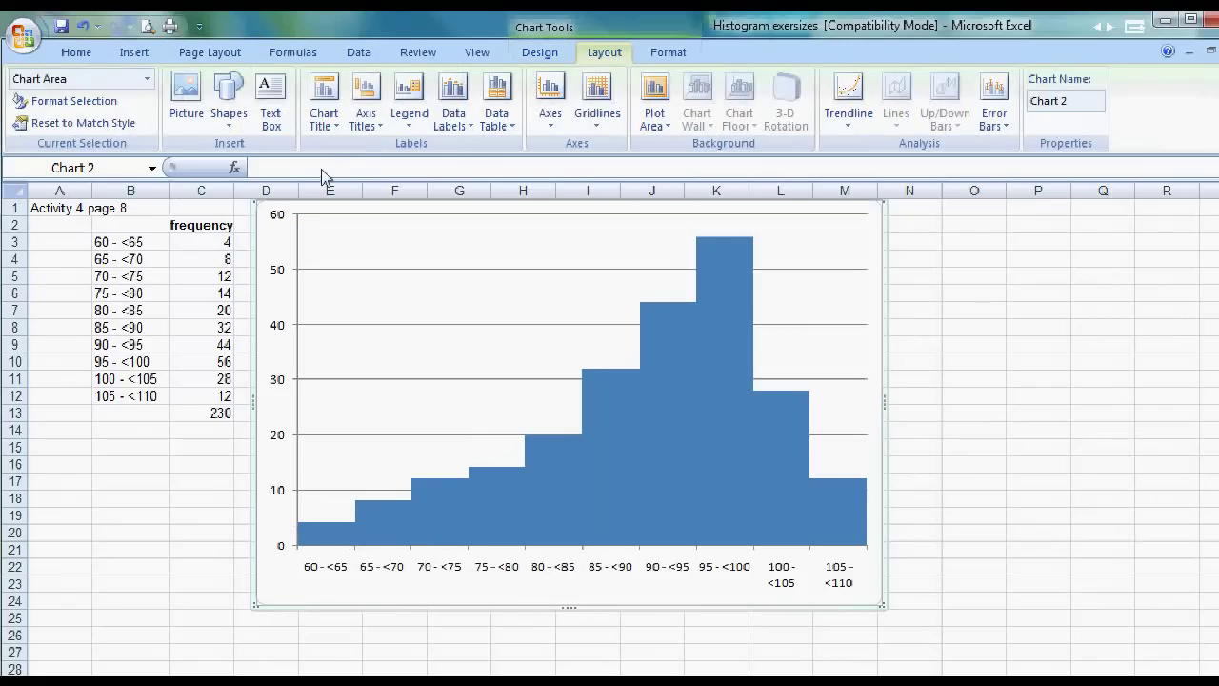
pyautogui.click(319, 119)
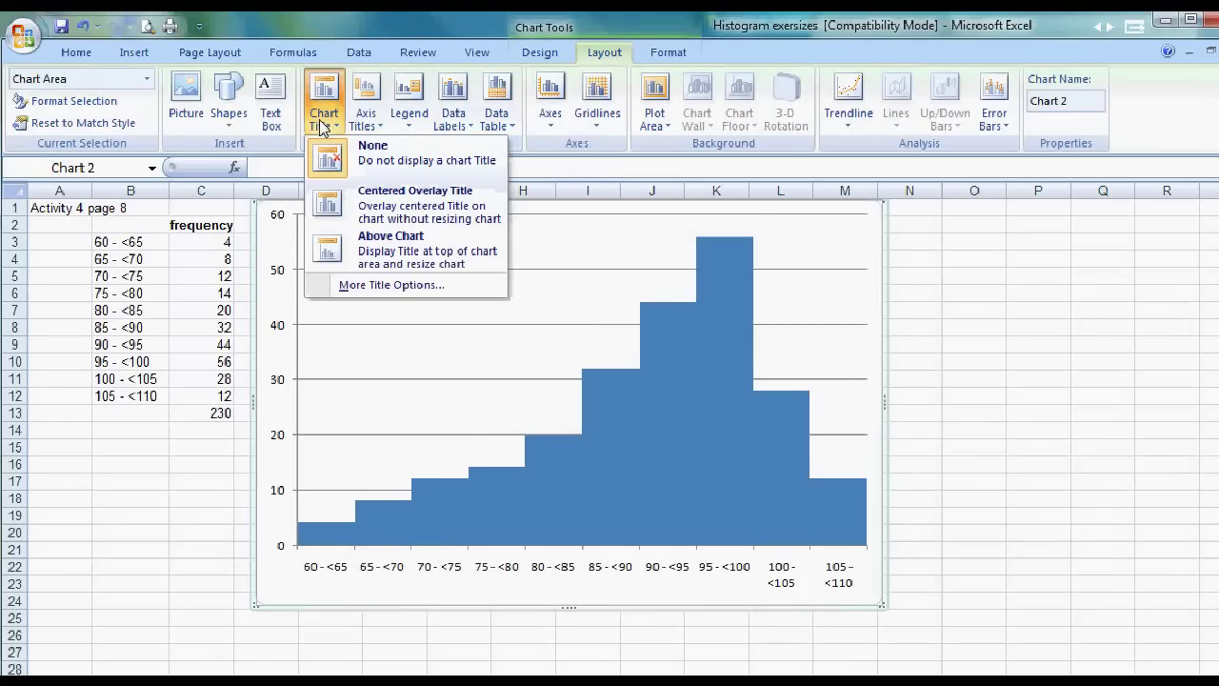
pyautogui.click(393, 256)
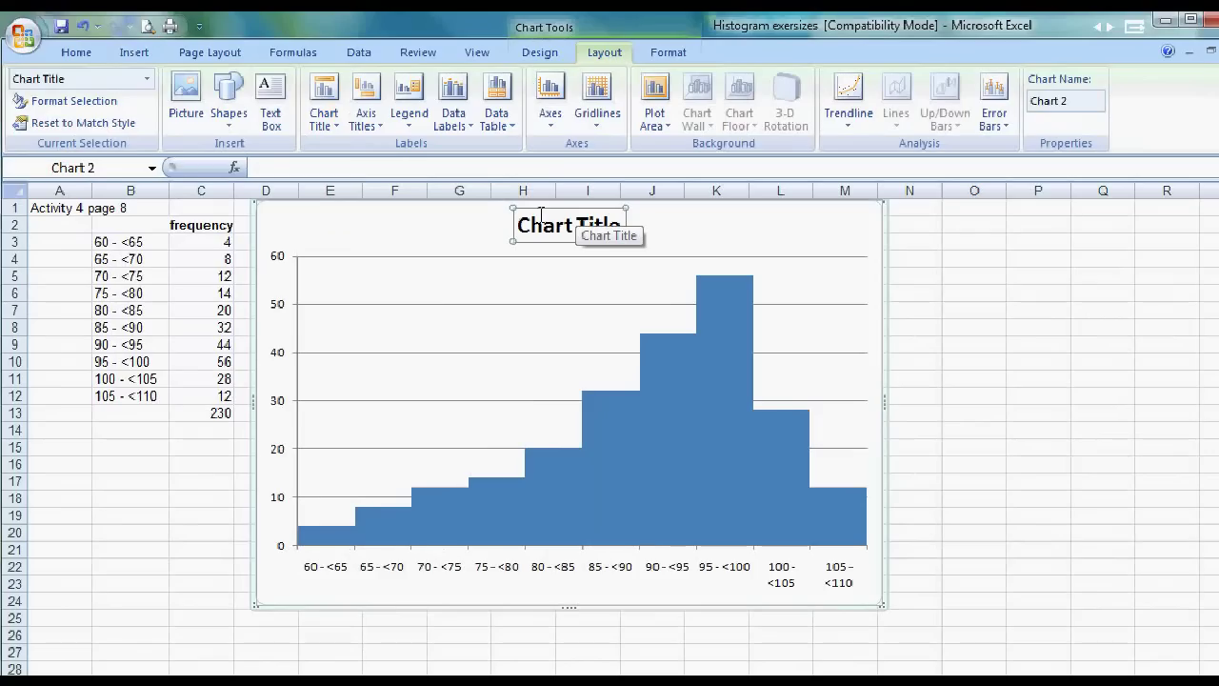
pyautogui.write('Time')
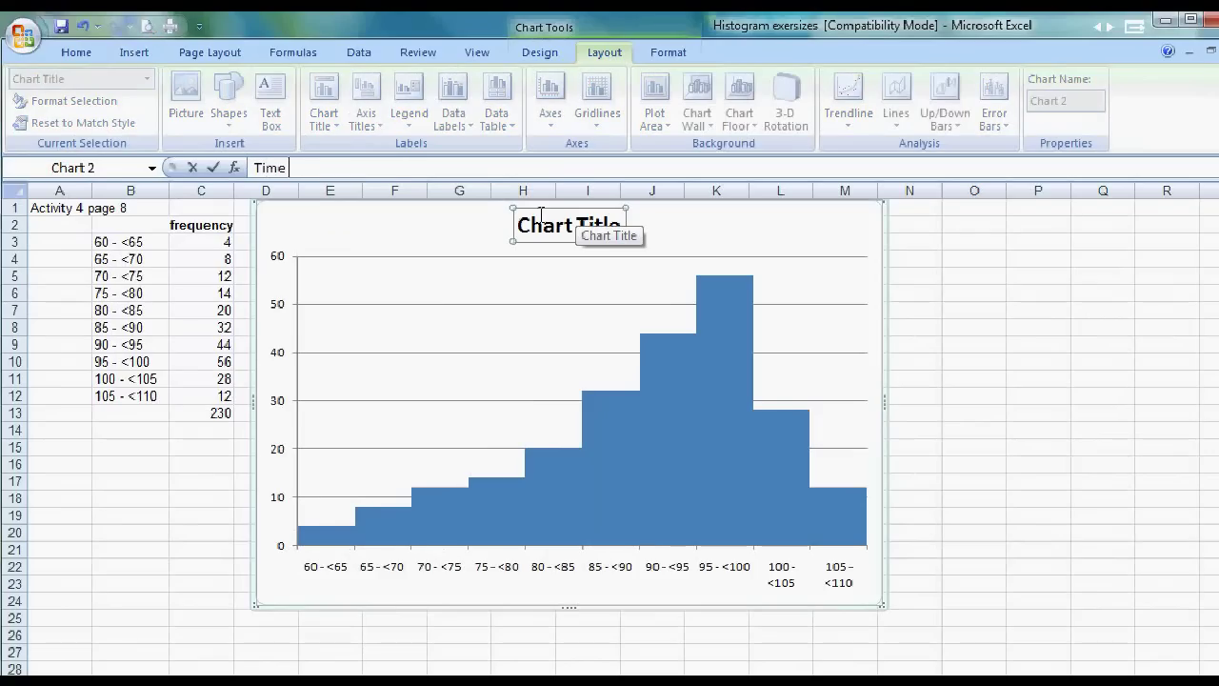
pyautogui.write(' spent by diner')
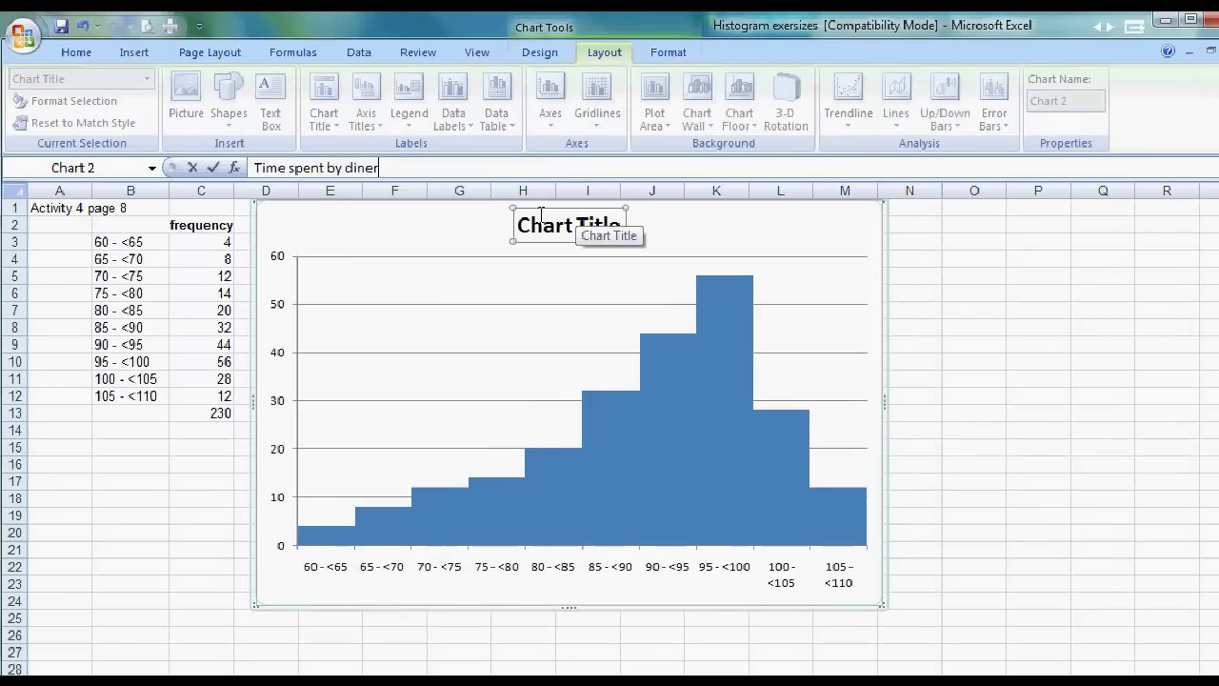
pyautogui.write('s in the restau')
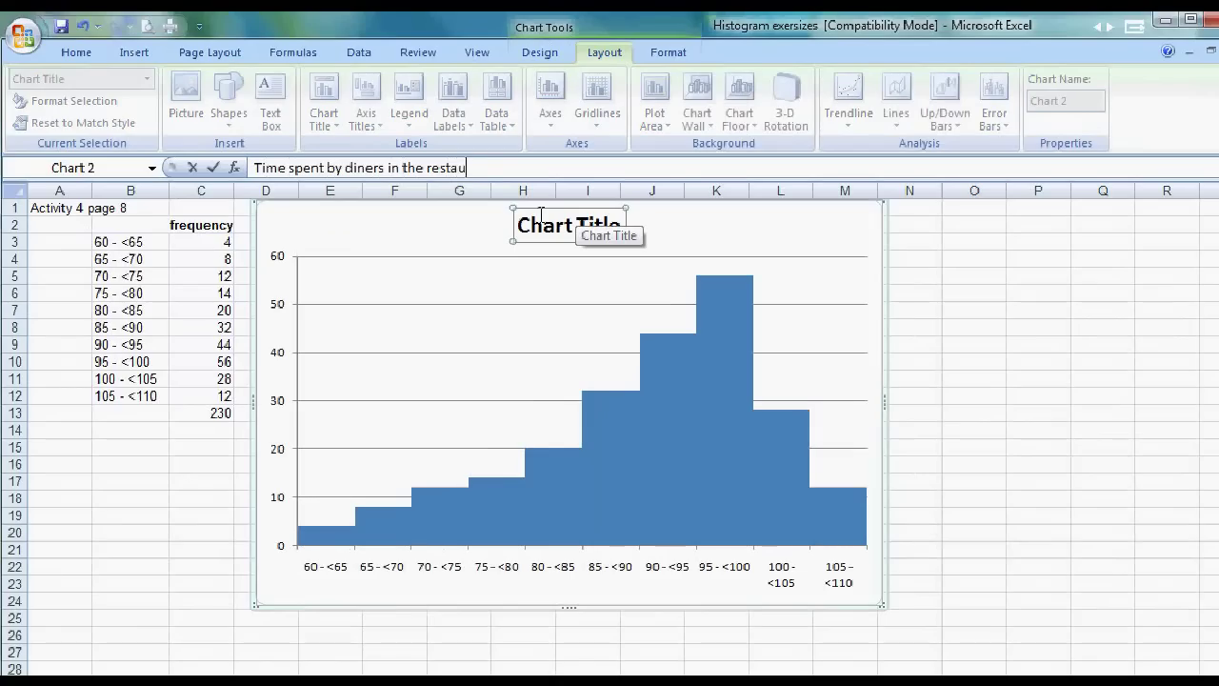
pyautogui.write('rant')
pyautogui.press('Return')
pyautogui.click(824, 221)
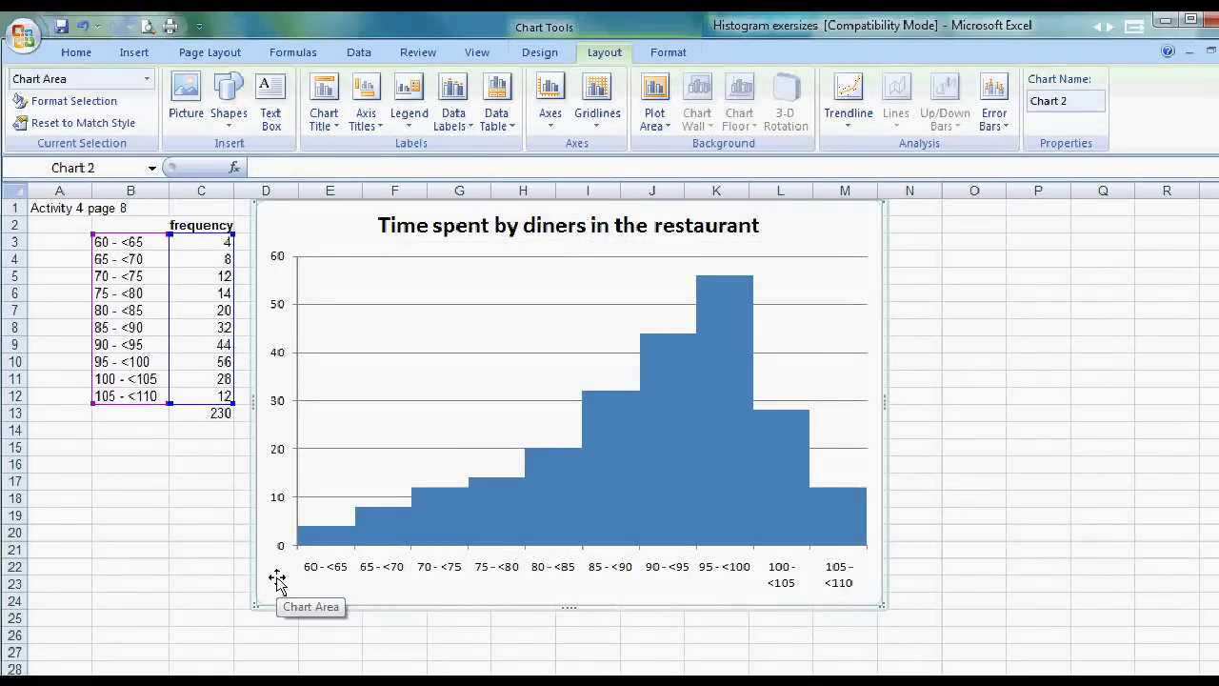
# Add a title below the horizontal axis reading "Time ( mins)"
pyautogui.click(365, 124)
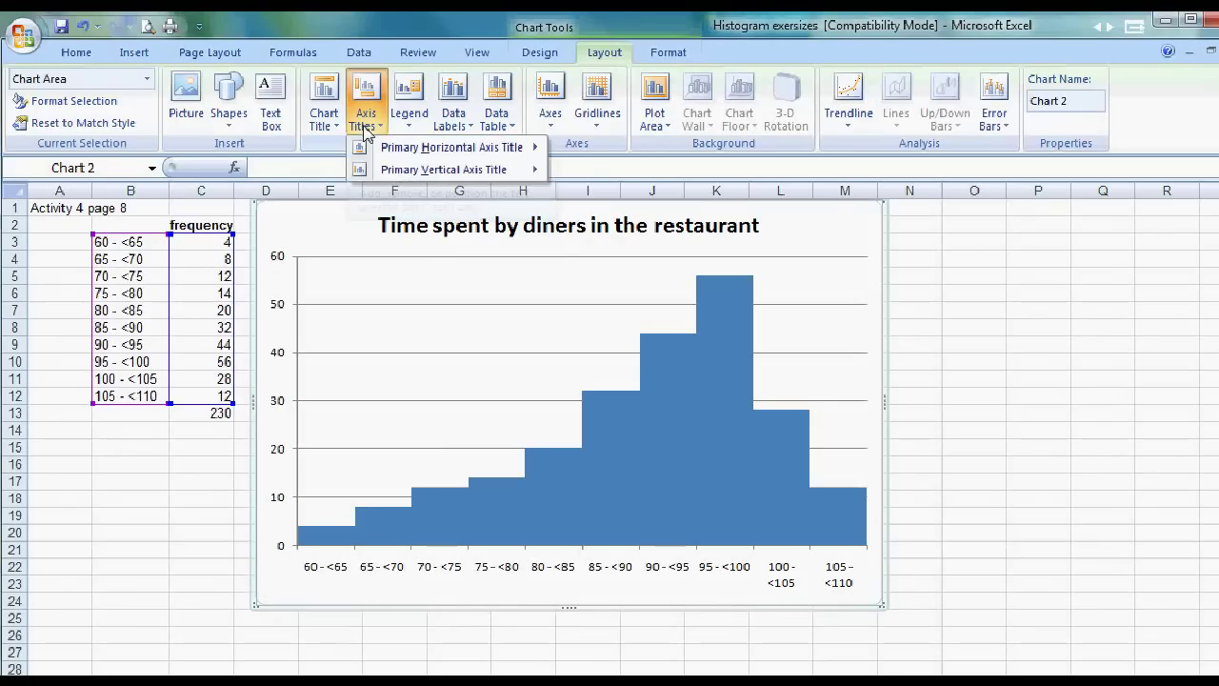
pyautogui.moveTo(458, 155)
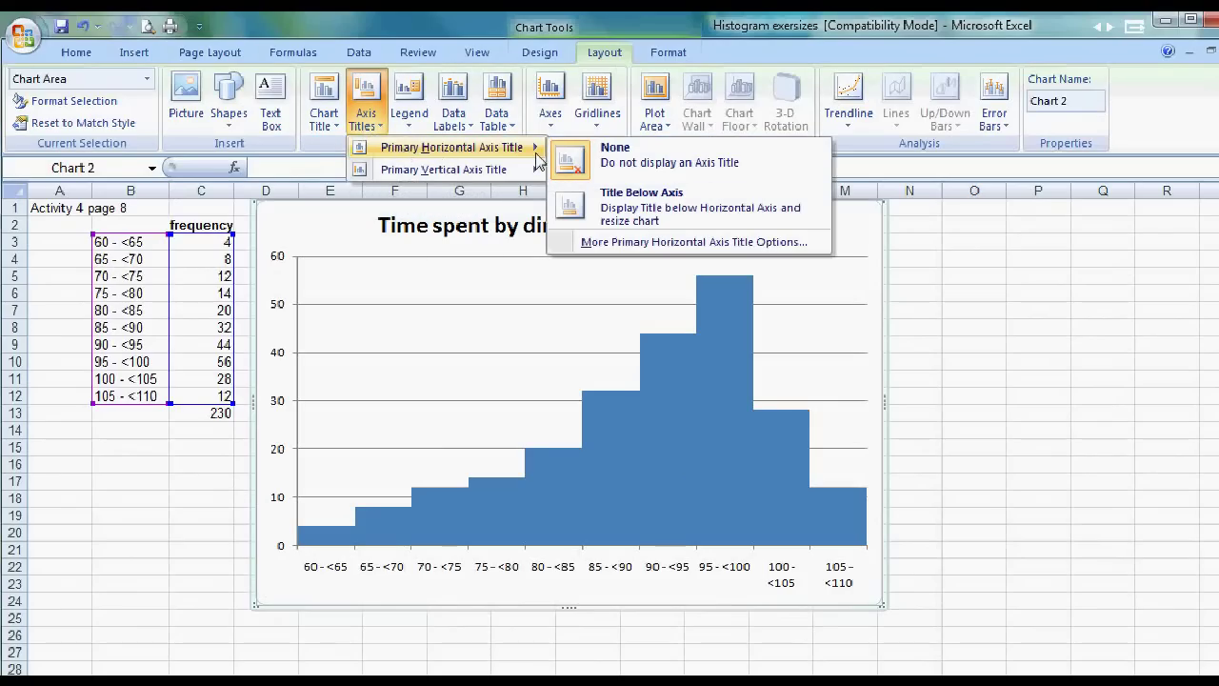
pyautogui.click(637, 208)
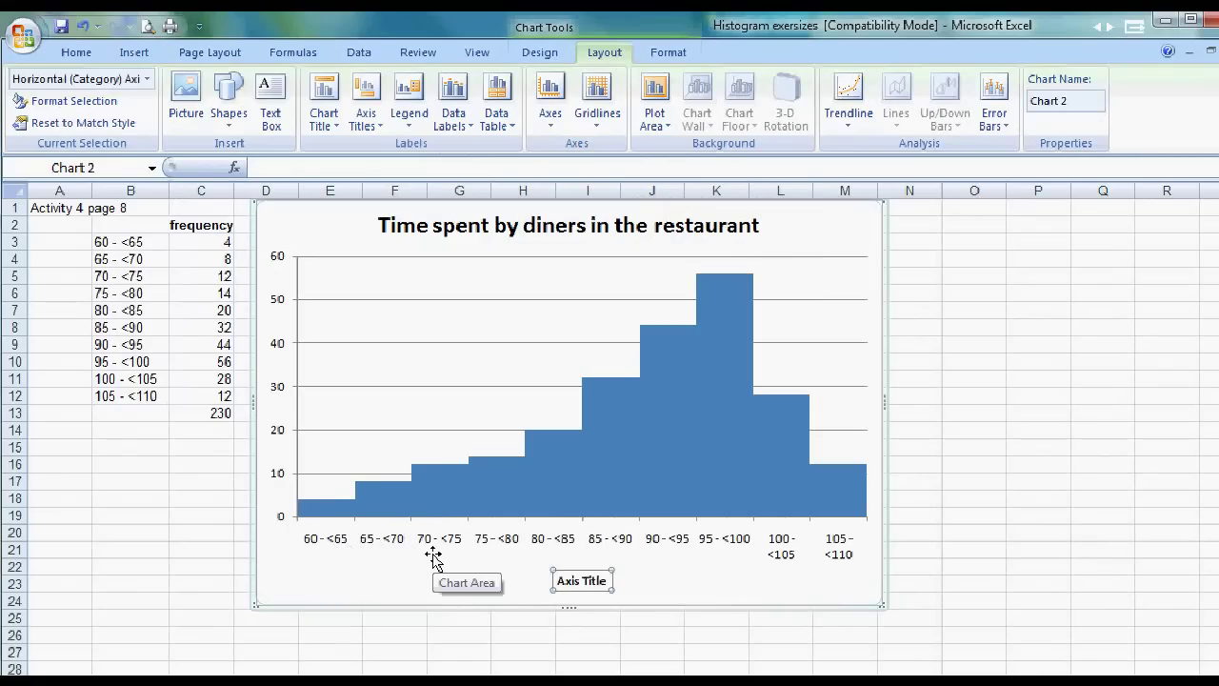
pyautogui.write('Time')
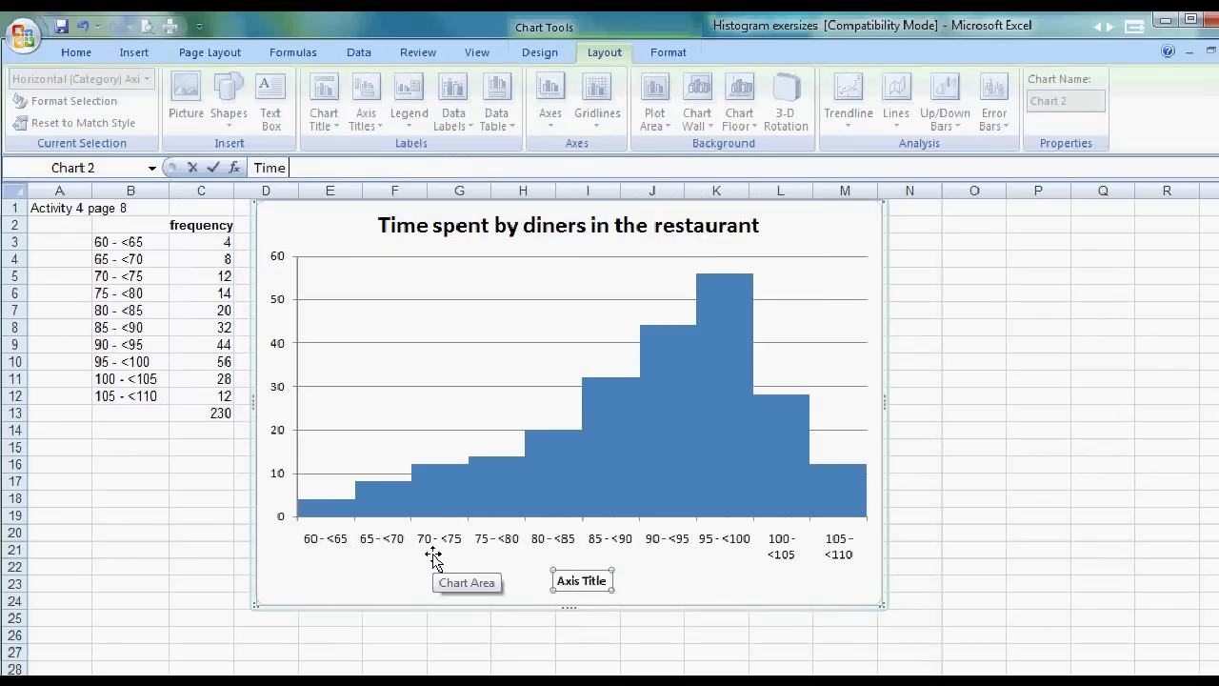
pyautogui.write(' ( mins)')
pyautogui.press('Return')
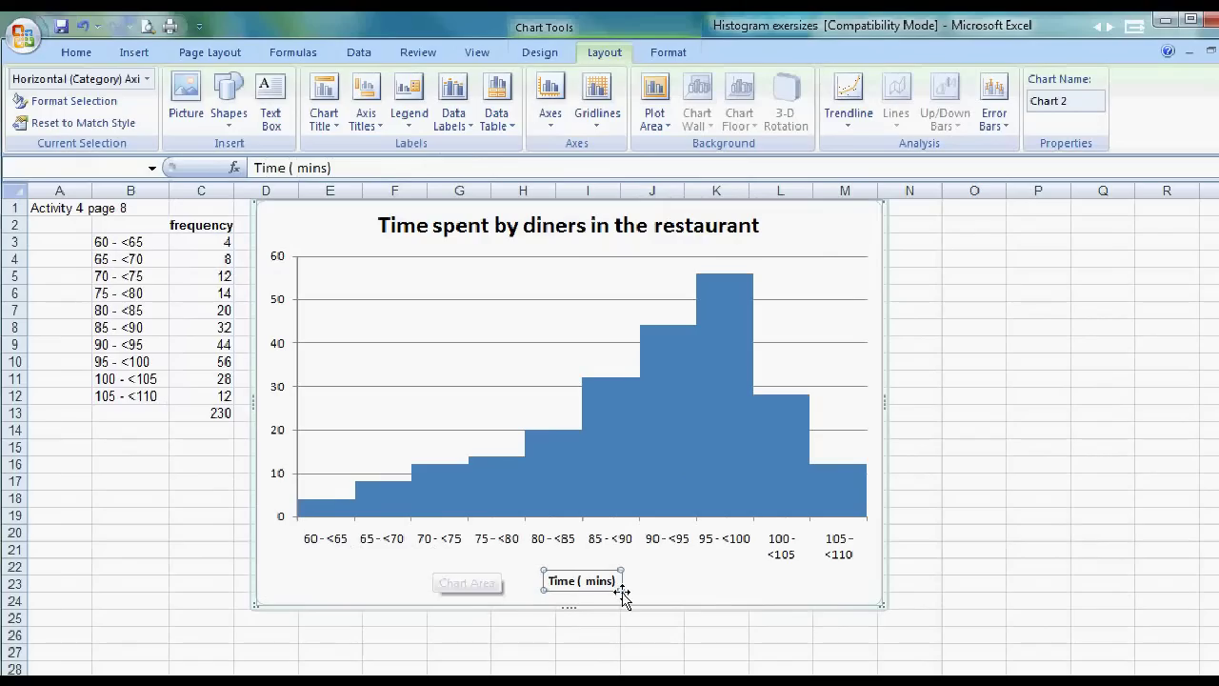
# Add a rotated title to the vertical axis reading "Frequency"
pyautogui.click(364, 119)
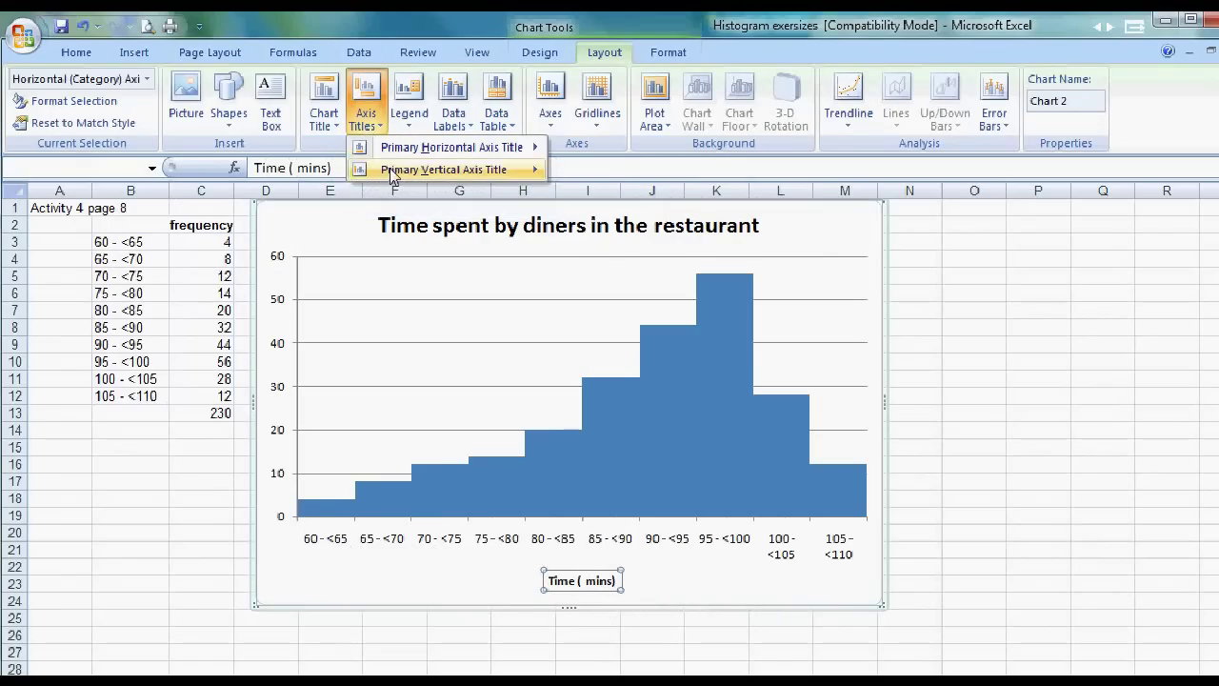
pyautogui.moveTo(393, 168)
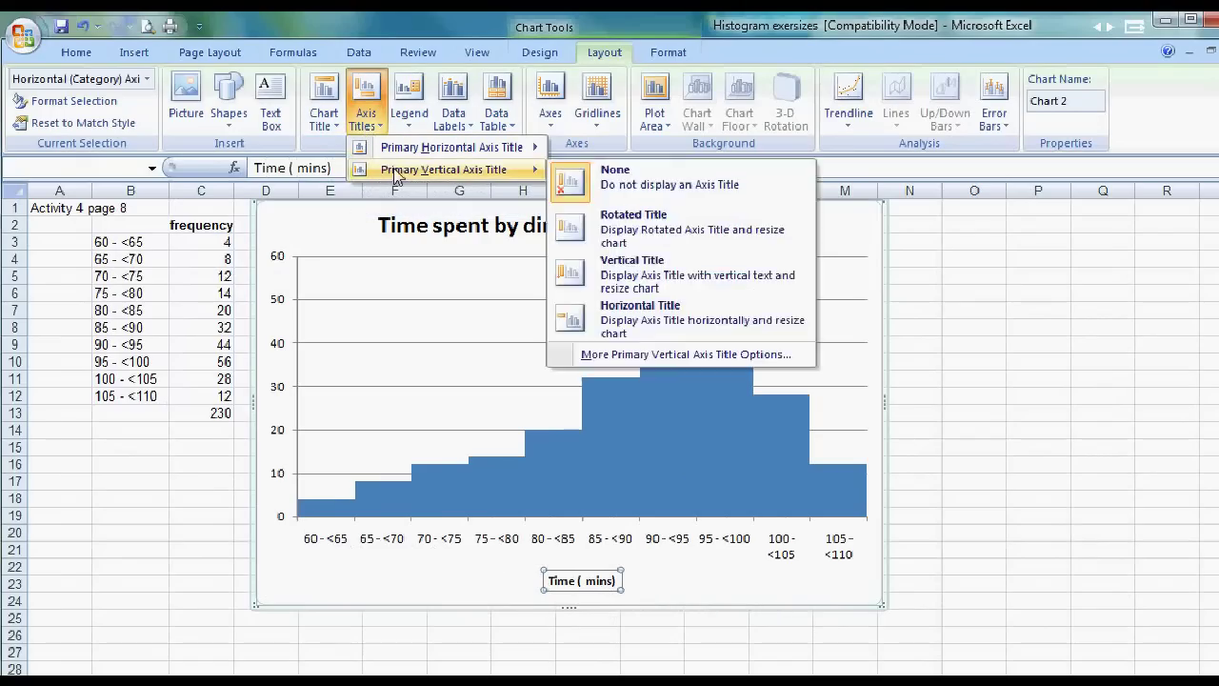
pyautogui.click(633, 233)
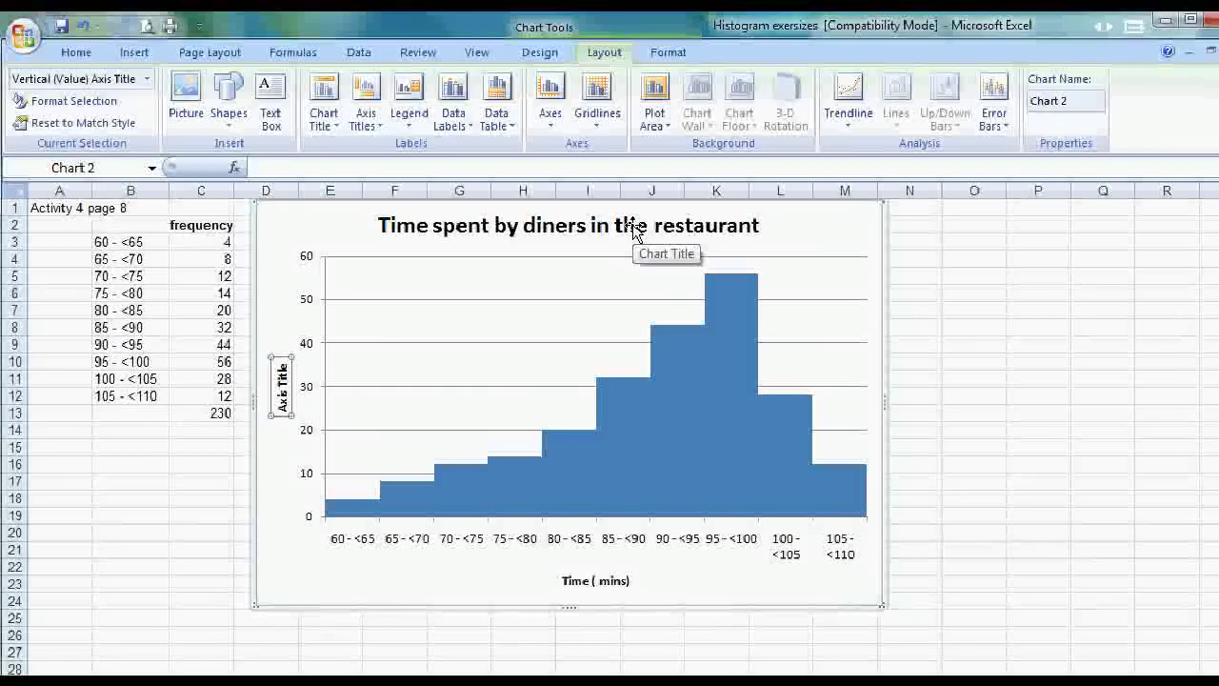
pyautogui.write('Freque')
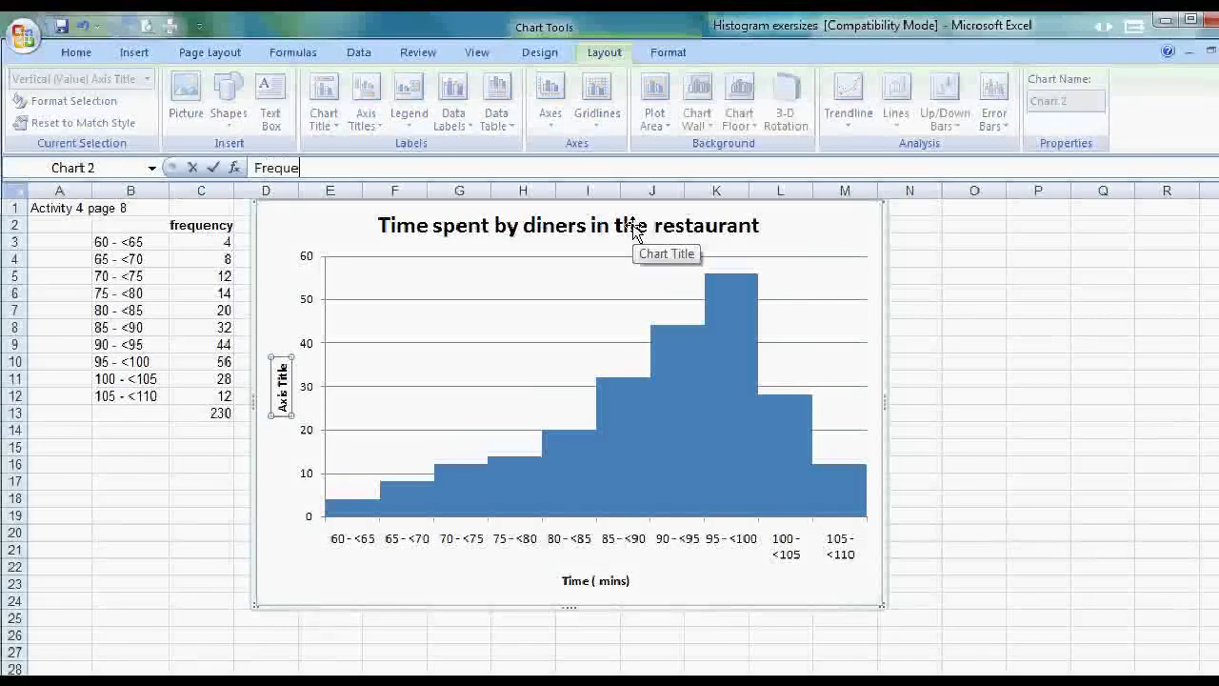
pyautogui.write('ncy')
pyautogui.press('Return')
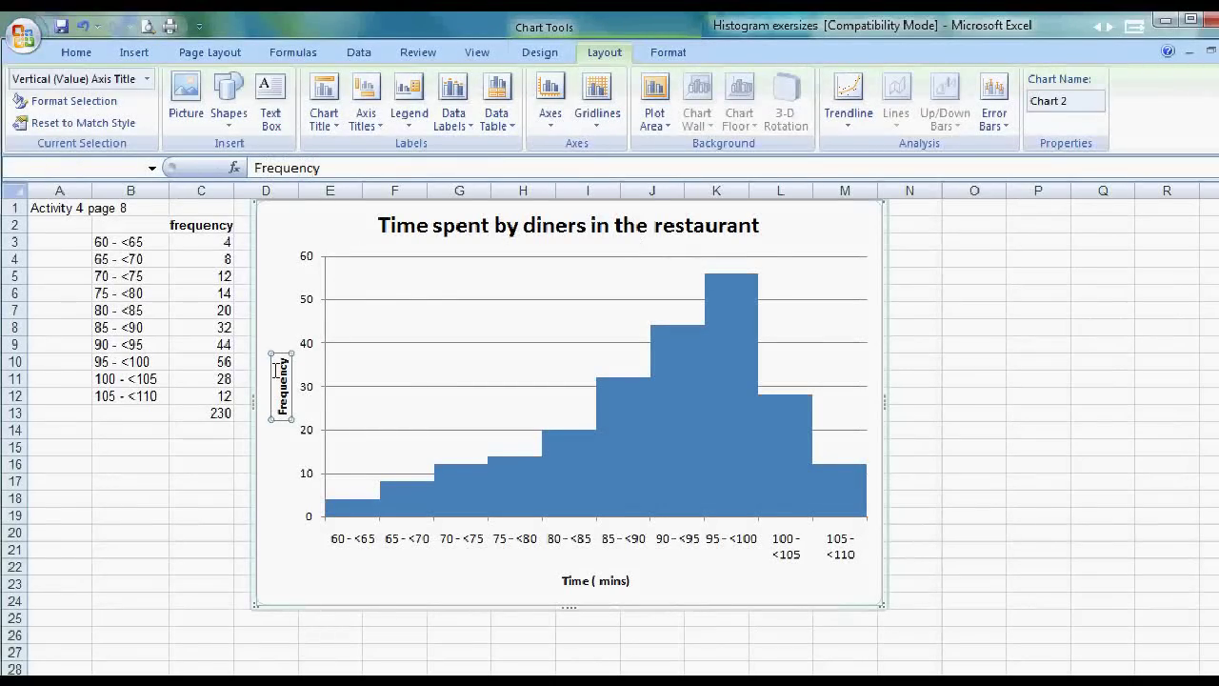
pyautogui.click(280, 452)
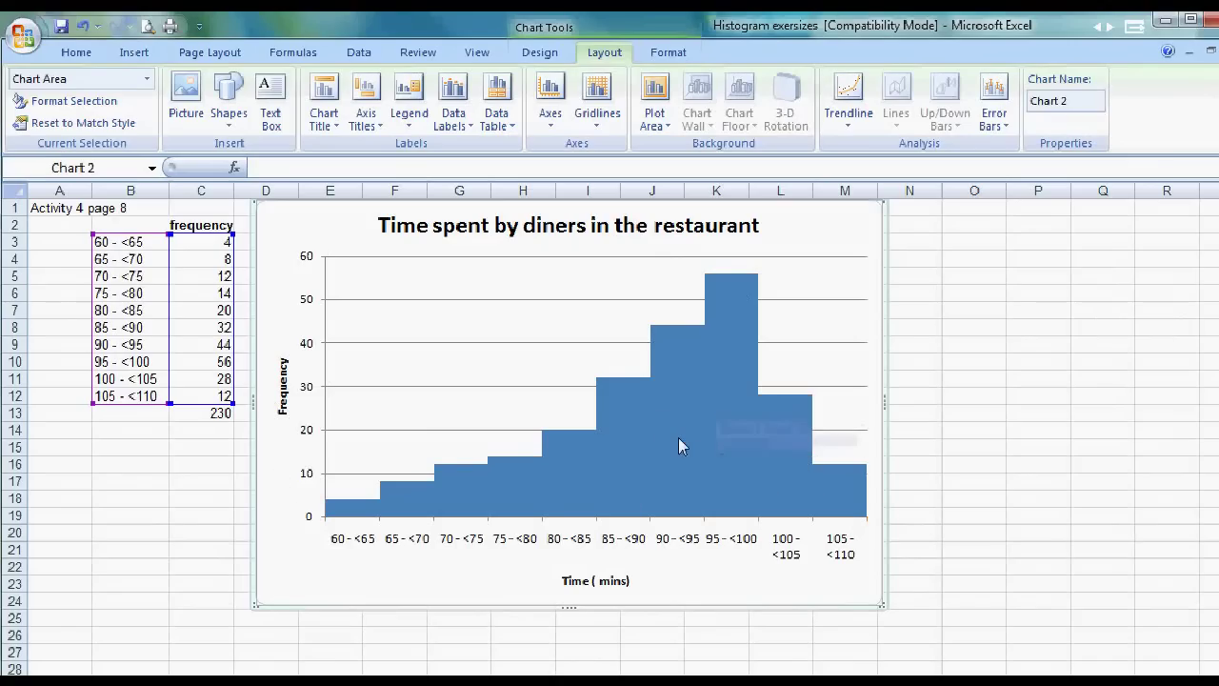
# Give the histogram's columns a solid fill in the standard light blue colour
pyautogui.moveTo(678, 440)
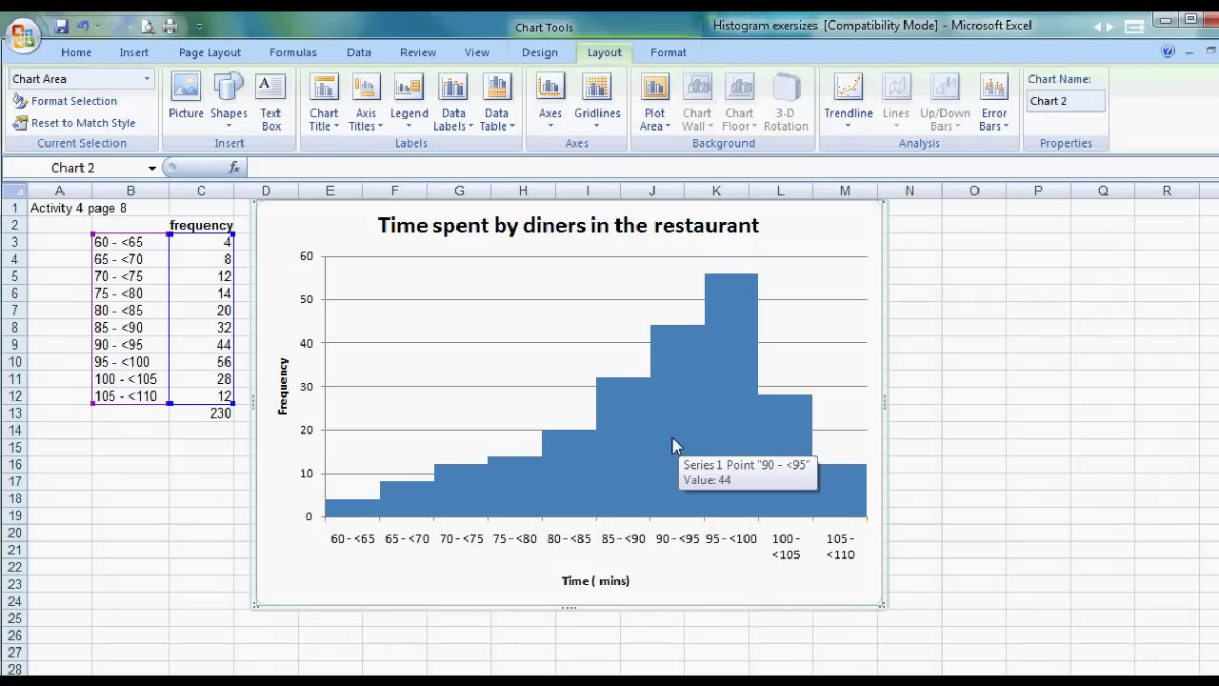
pyautogui.rightClick(673, 445)
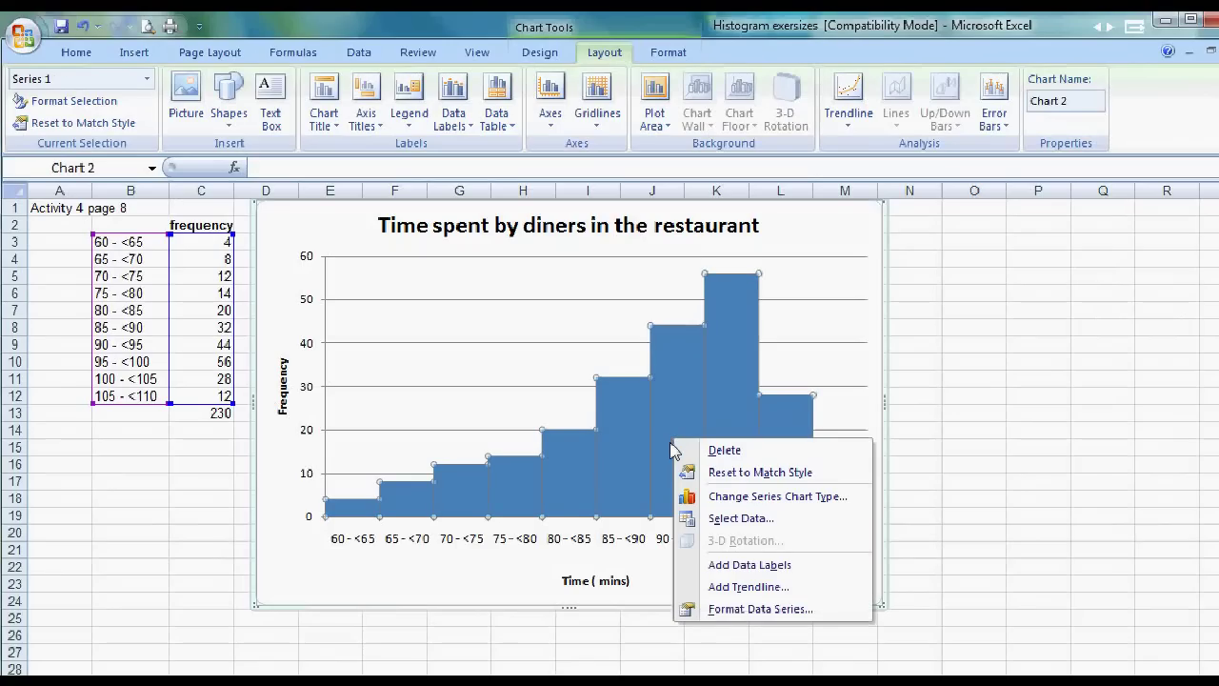
pyautogui.click(746, 611)
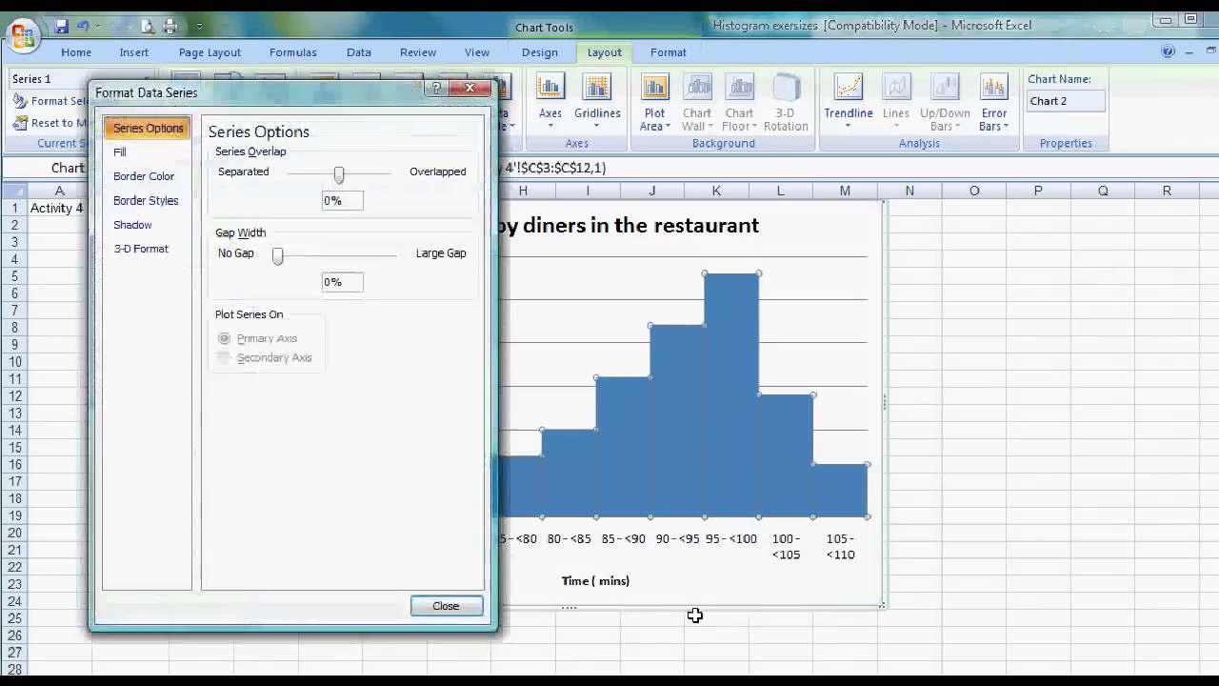
pyautogui.click(122, 155)
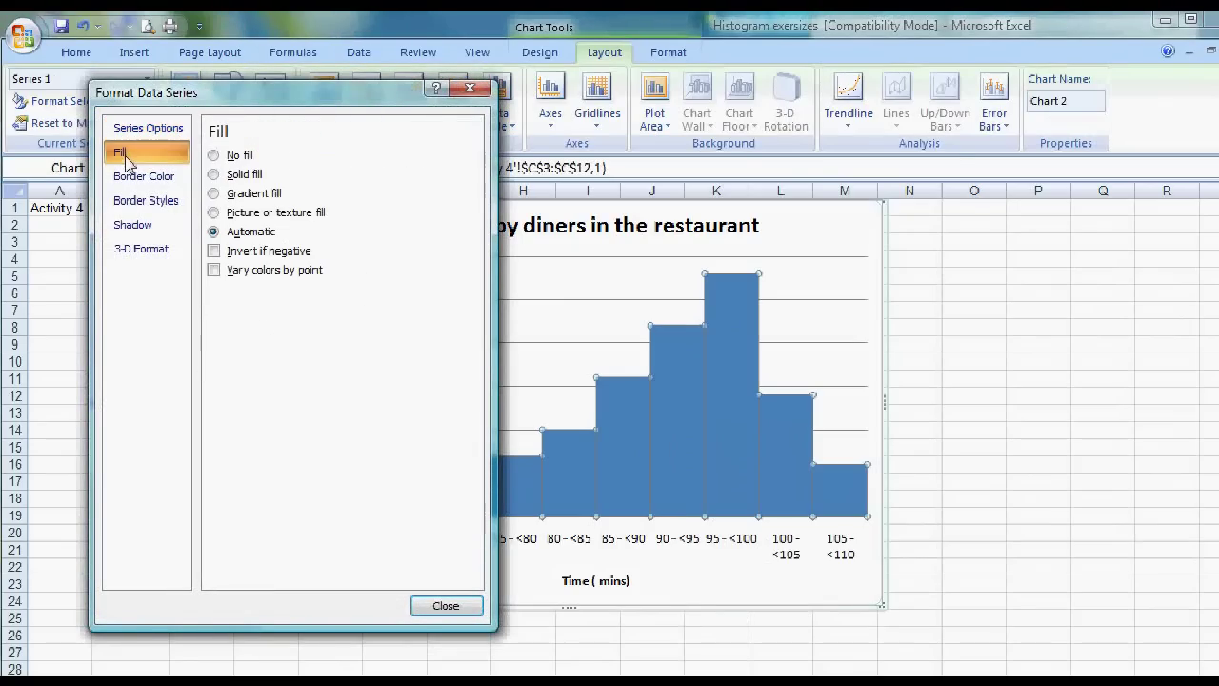
pyautogui.click(214, 175)
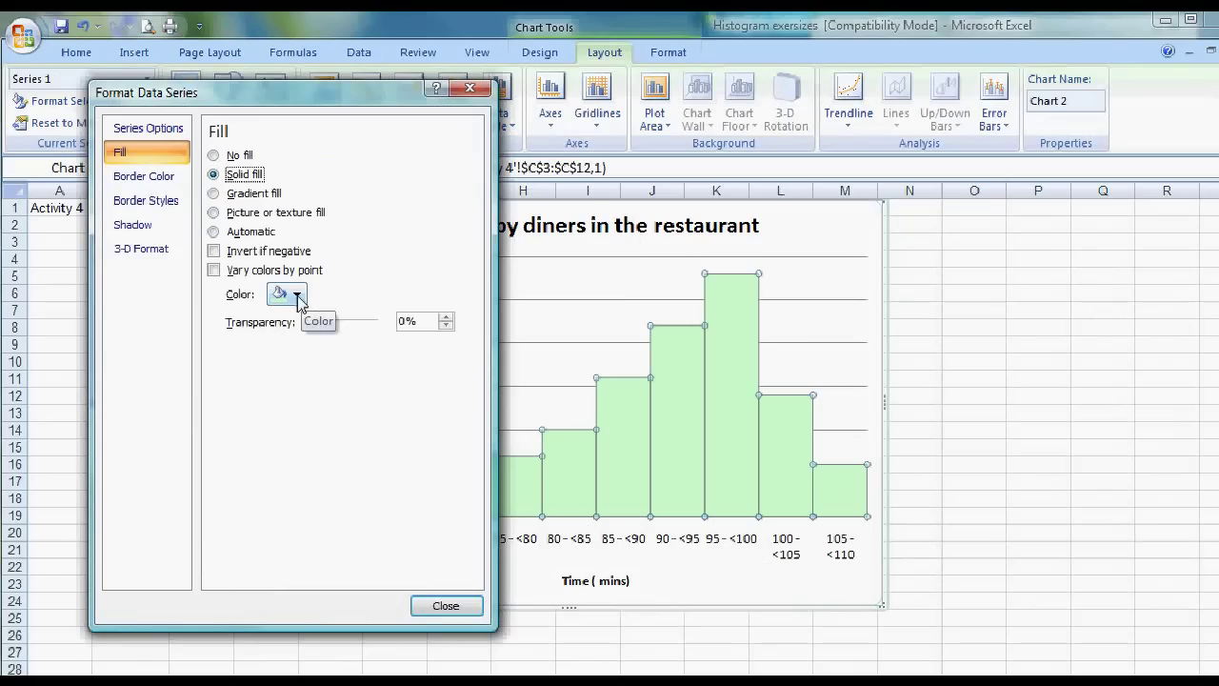
pyautogui.click(297, 296)
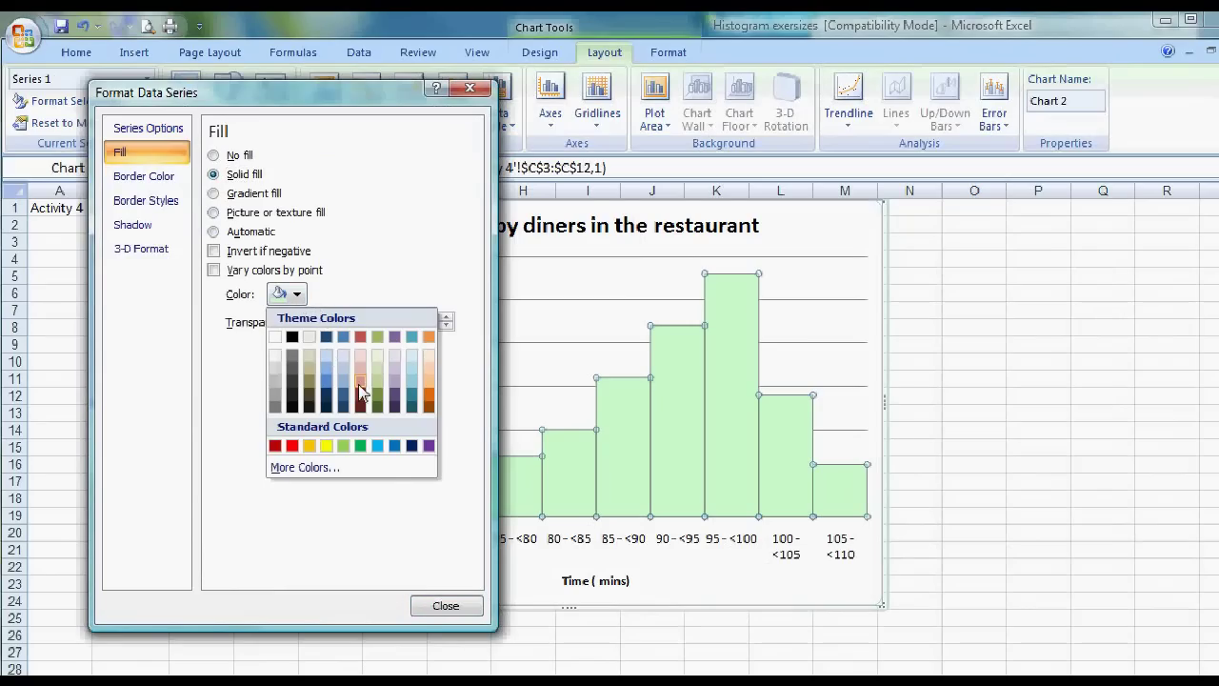
pyautogui.click(377, 445)
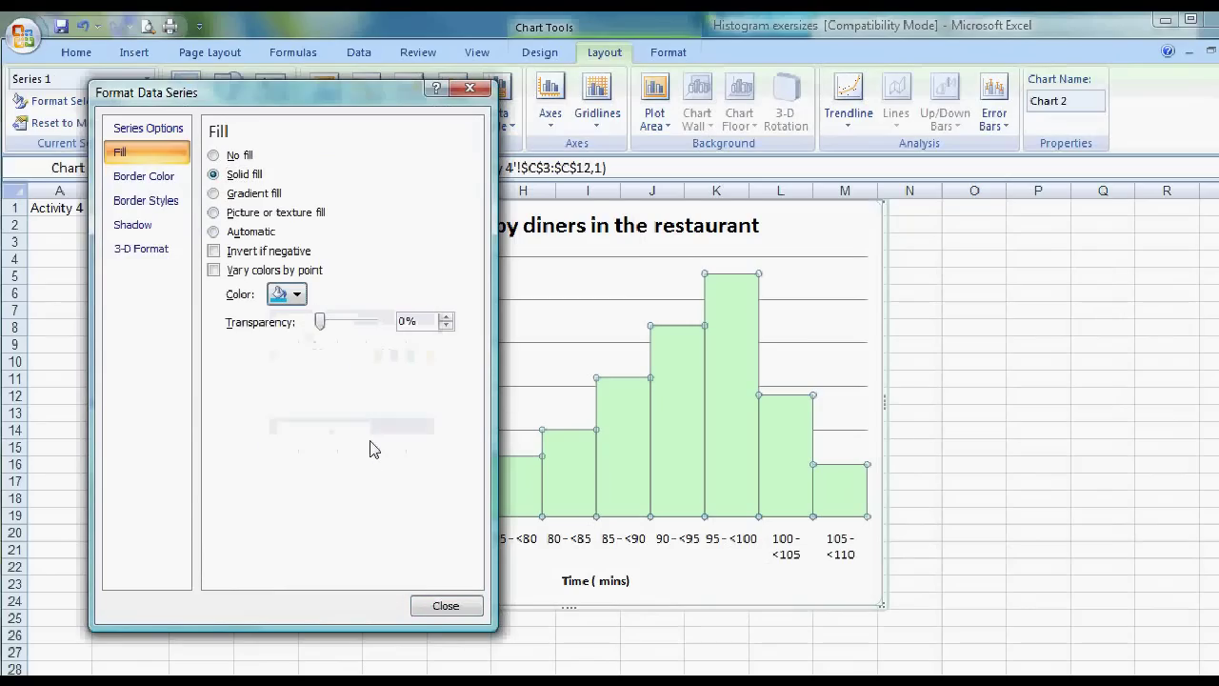
pyautogui.click(446, 607)
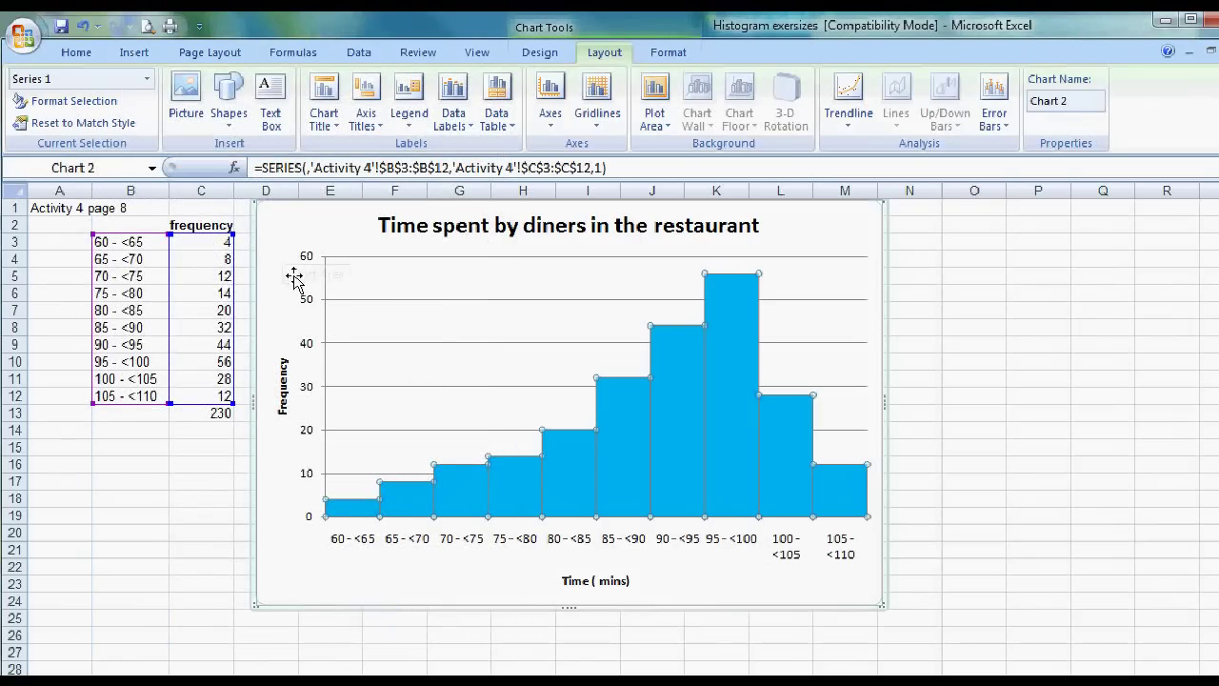
# Give the chart area around the plot a solid fill in a light purple theme colour
pyautogui.click(307, 565)
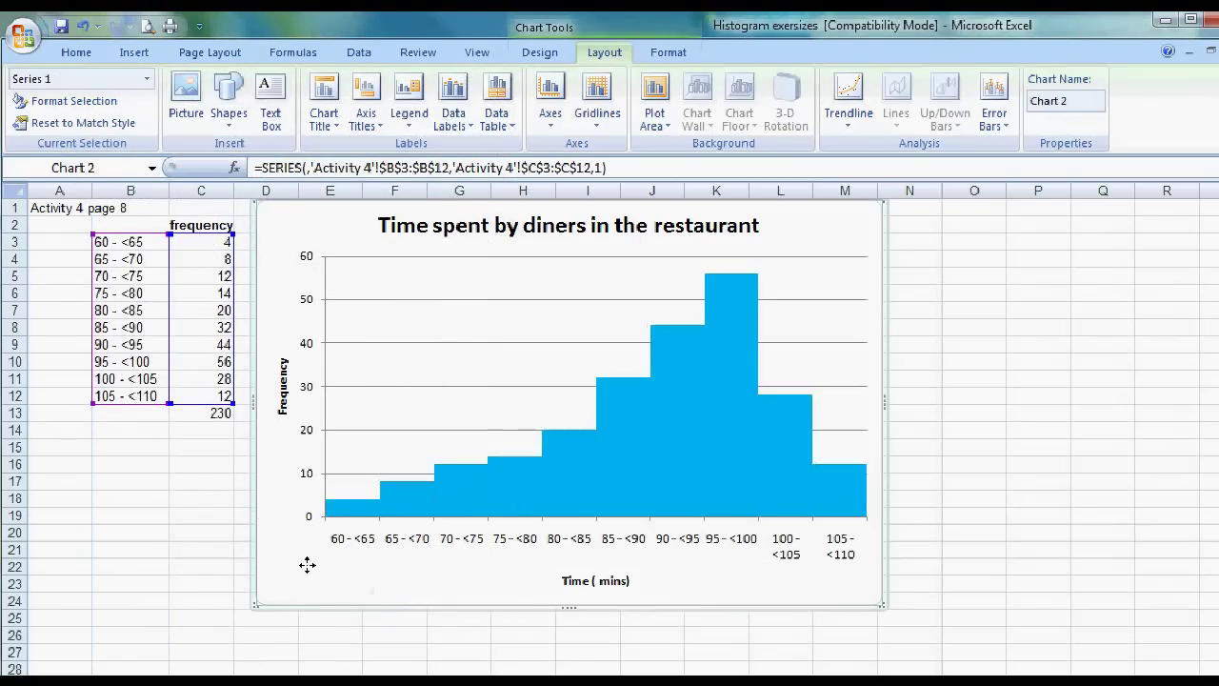
pyautogui.rightClick(307, 565)
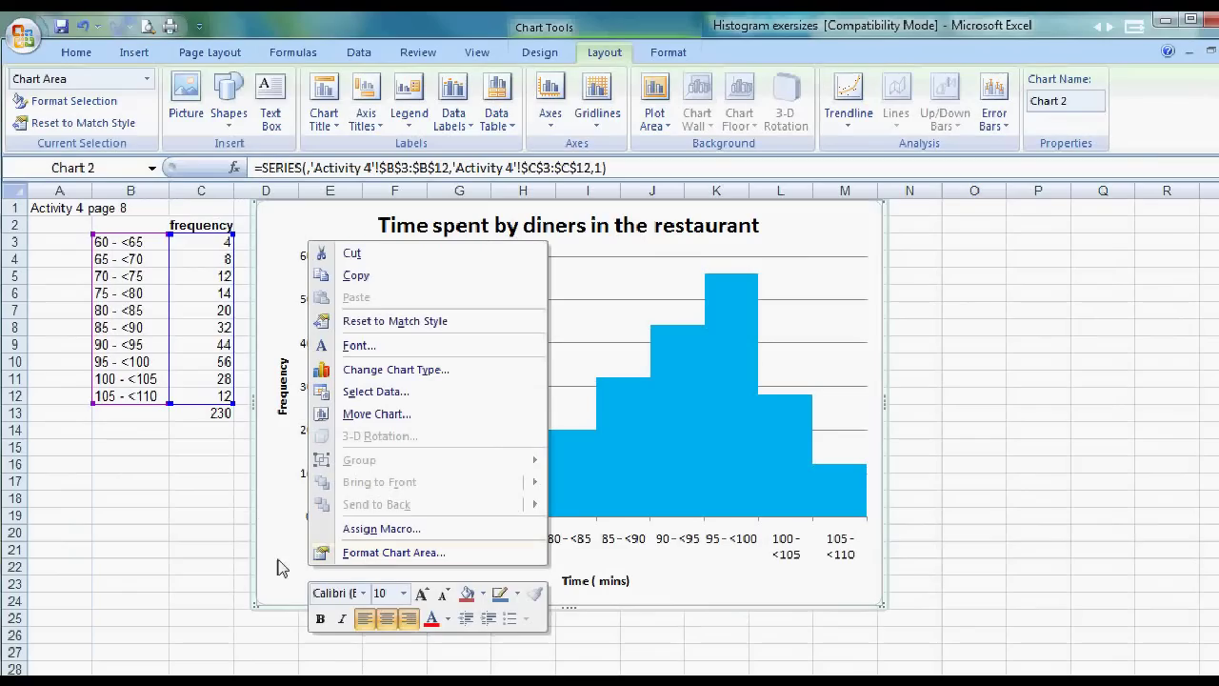
pyautogui.click(377, 560)
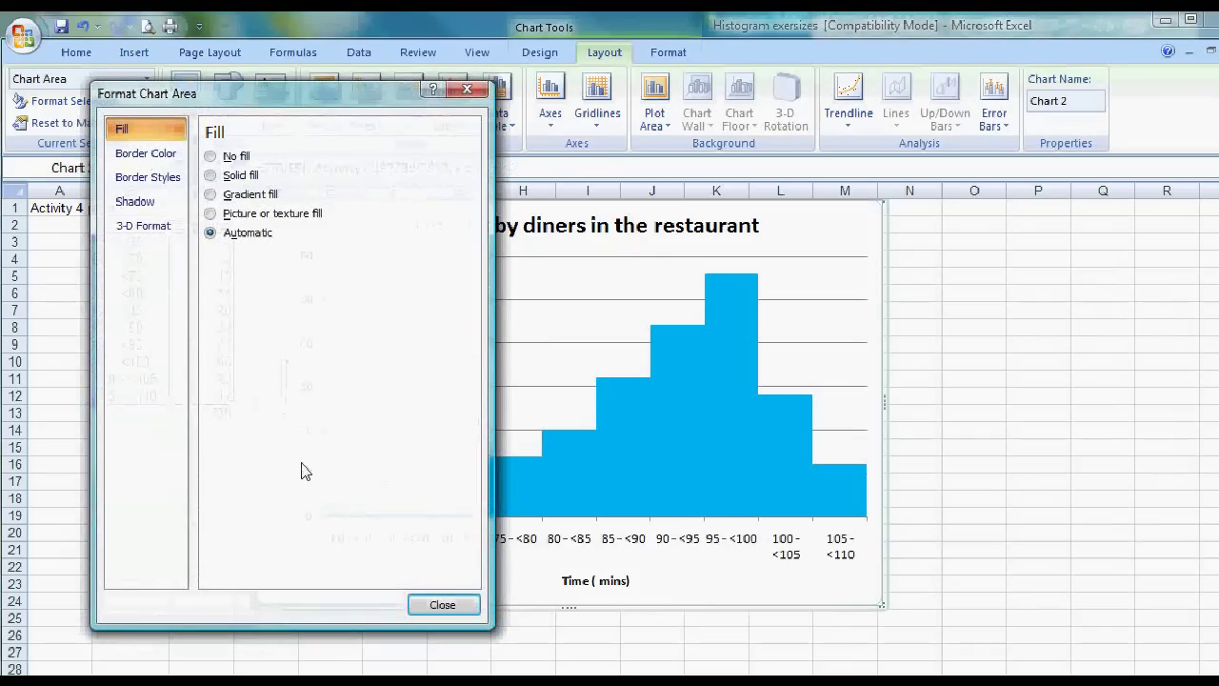
pyautogui.click(211, 176)
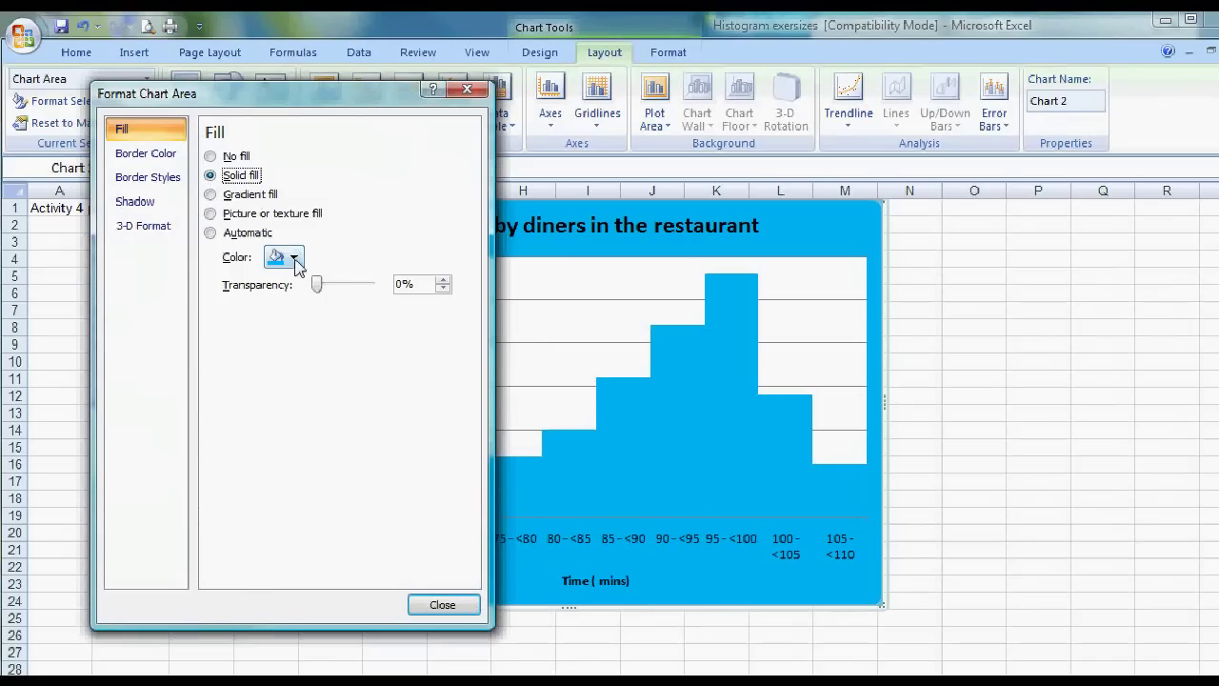
pyautogui.click(294, 259)
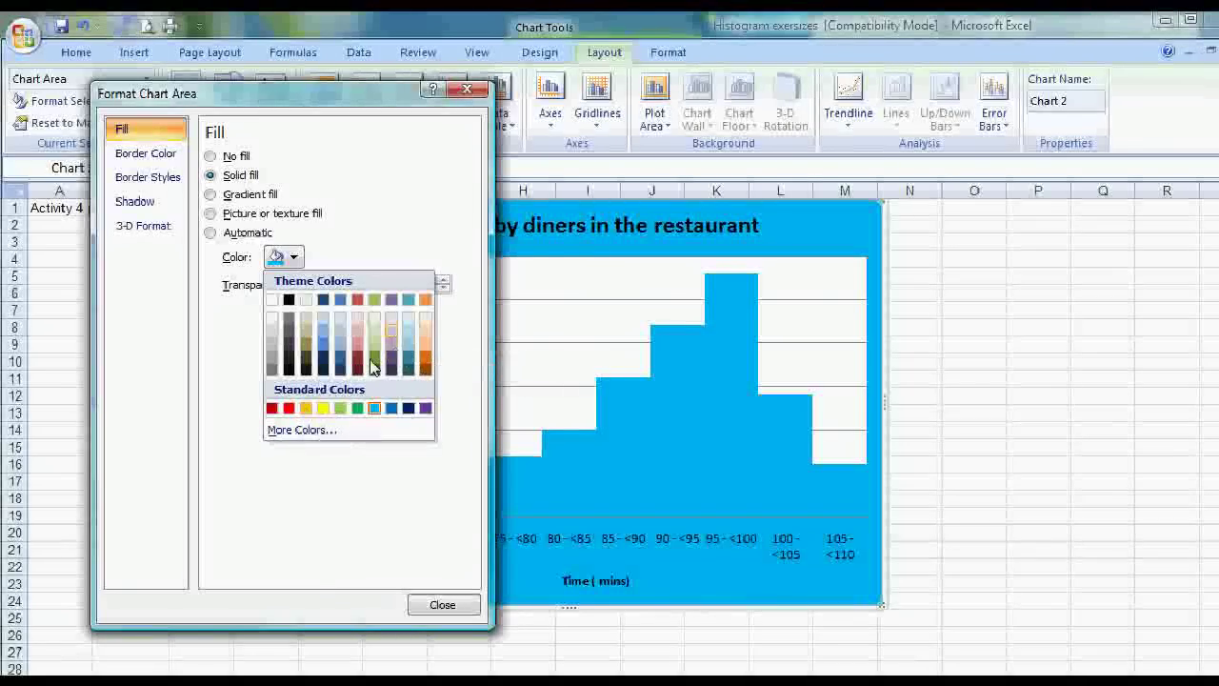
pyautogui.click(392, 331)
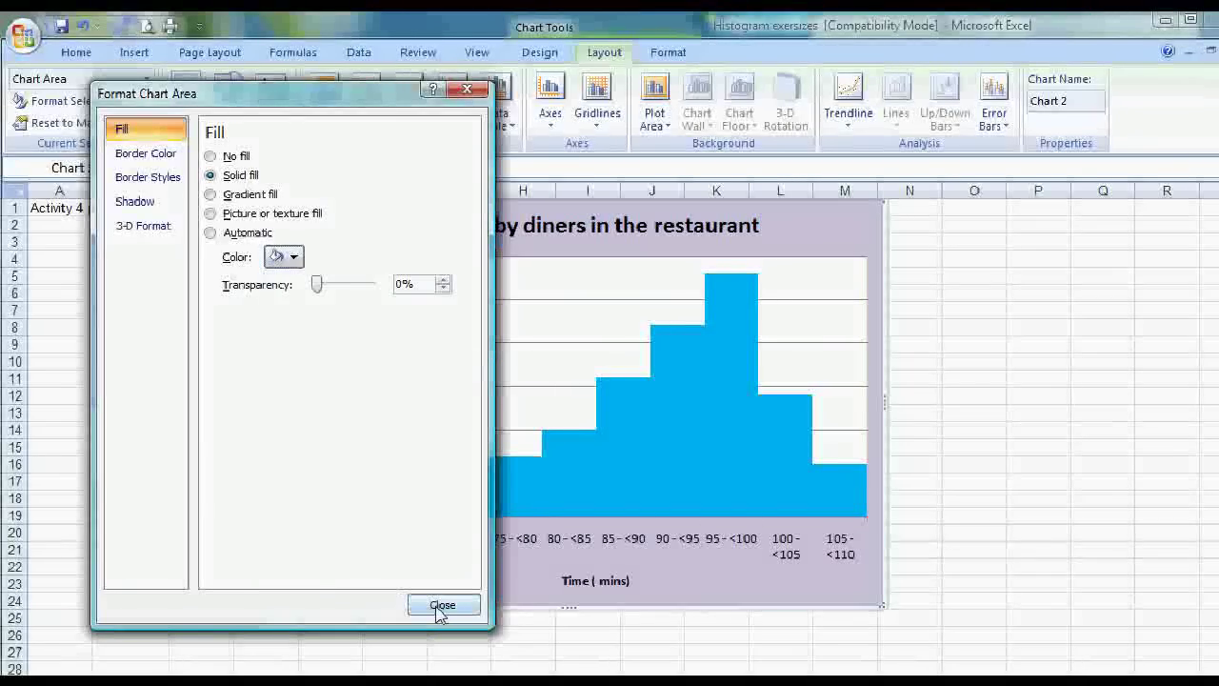
pyautogui.click(442, 606)
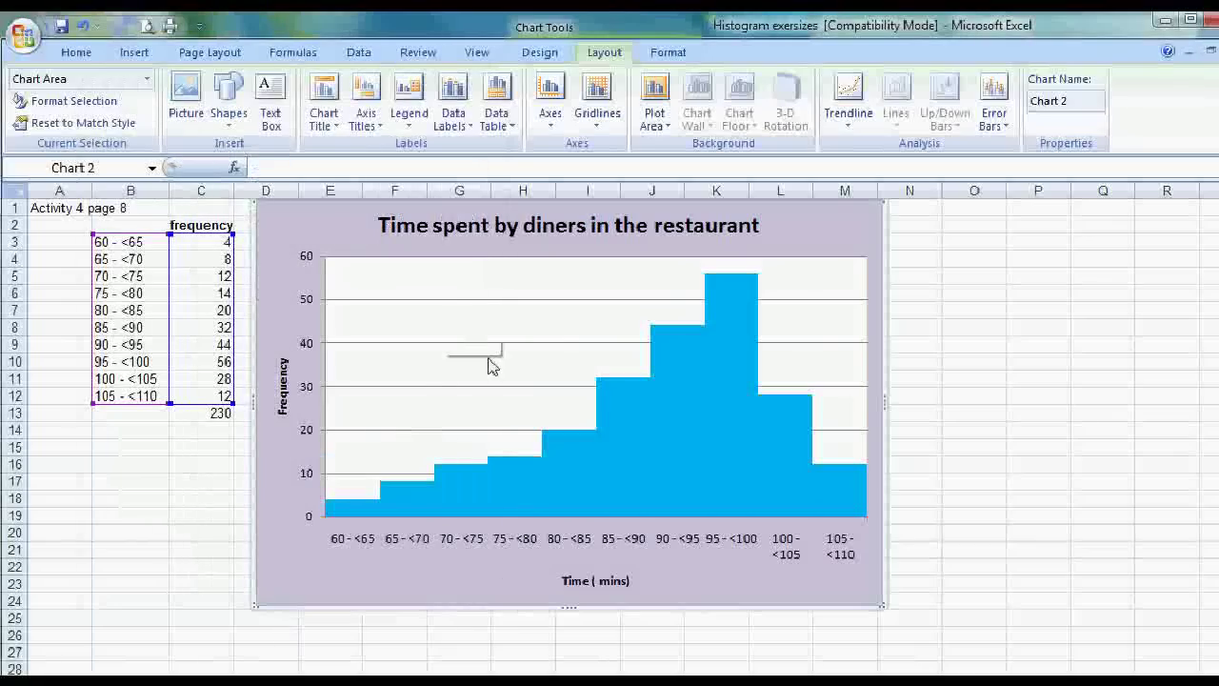
# Apply a linear gradient fill to the plot area, with gradient stop 1 in a light red theme colour
pyautogui.rightClick(482, 328)
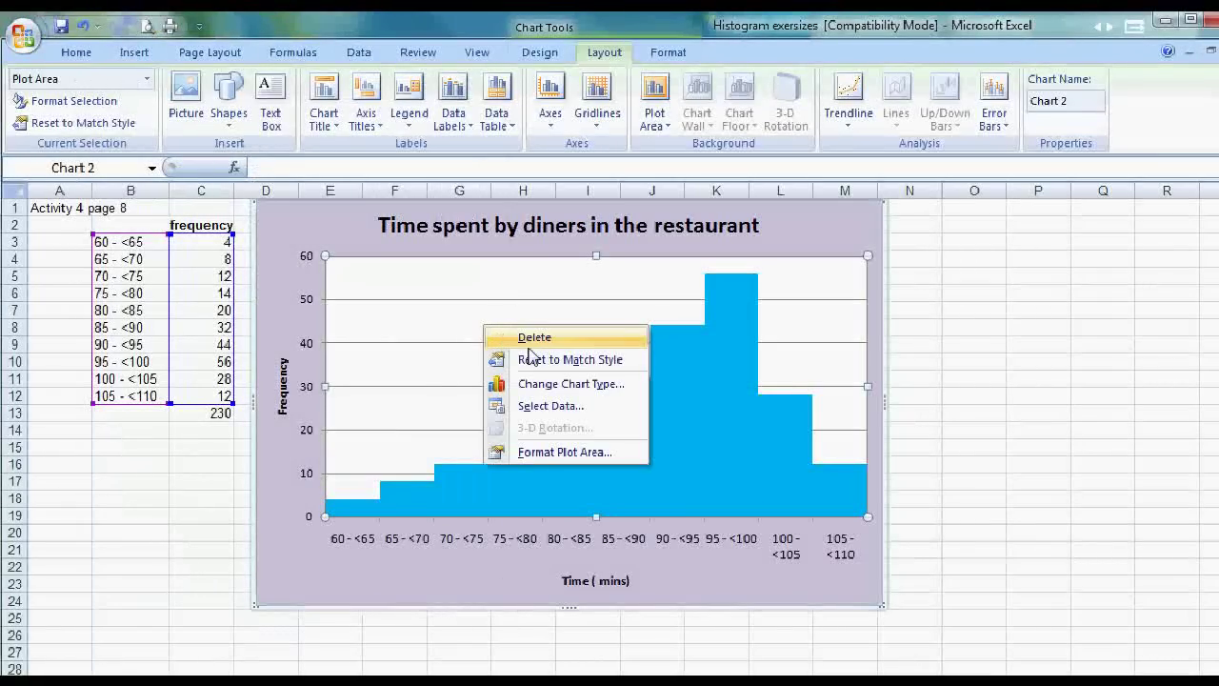
pyautogui.click(542, 453)
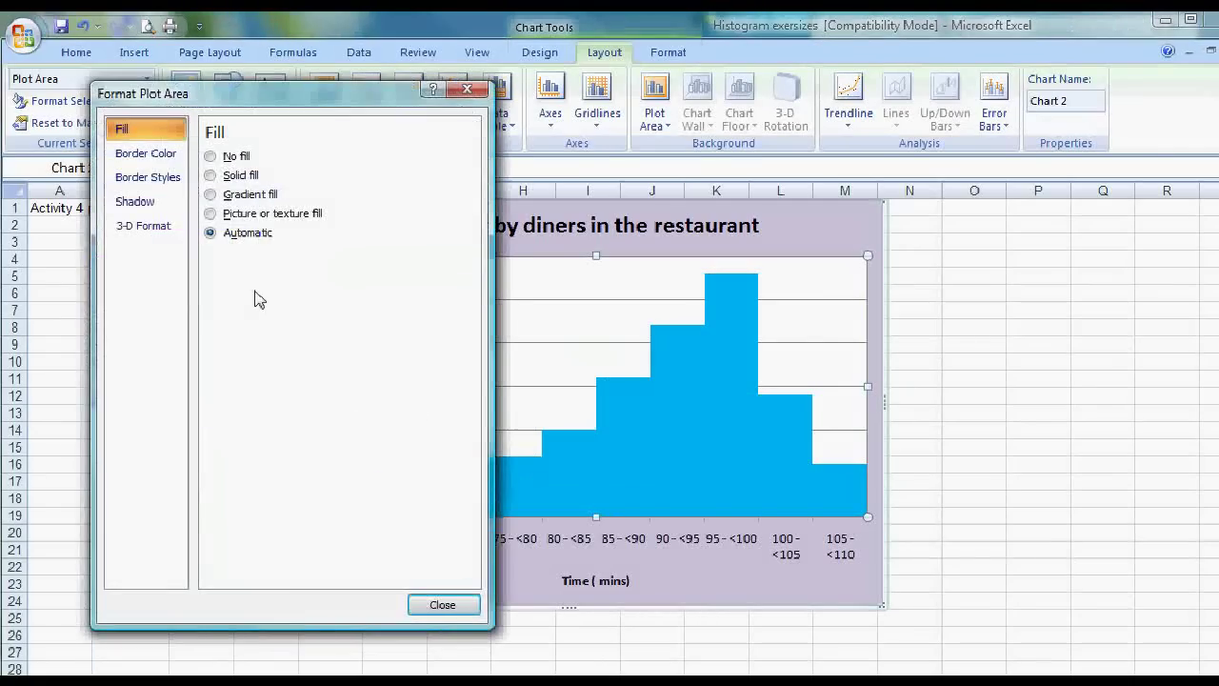
pyautogui.click(210, 194)
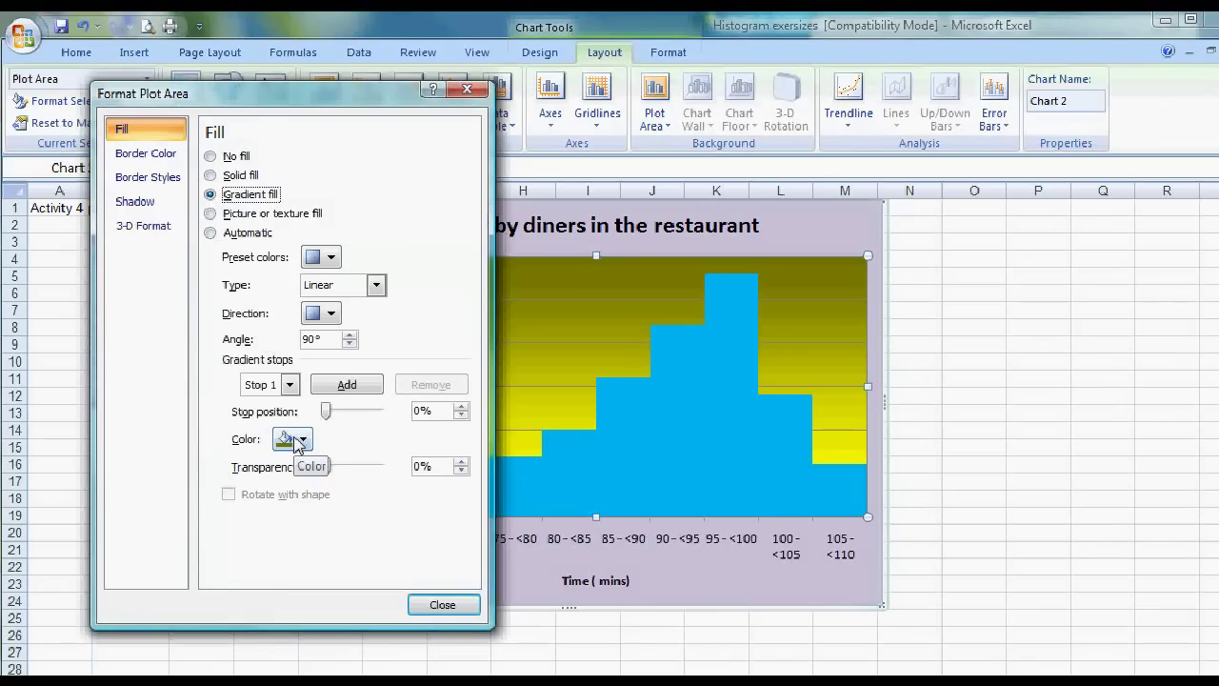
pyautogui.click(304, 440)
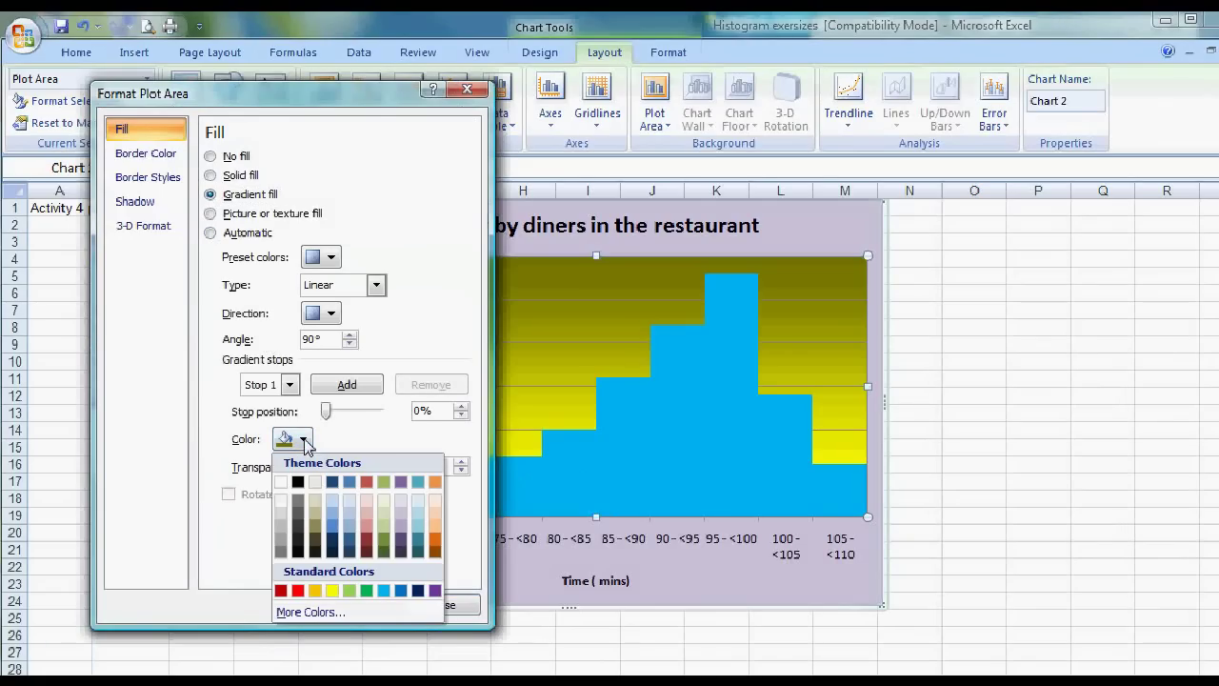
pyautogui.click(367, 517)
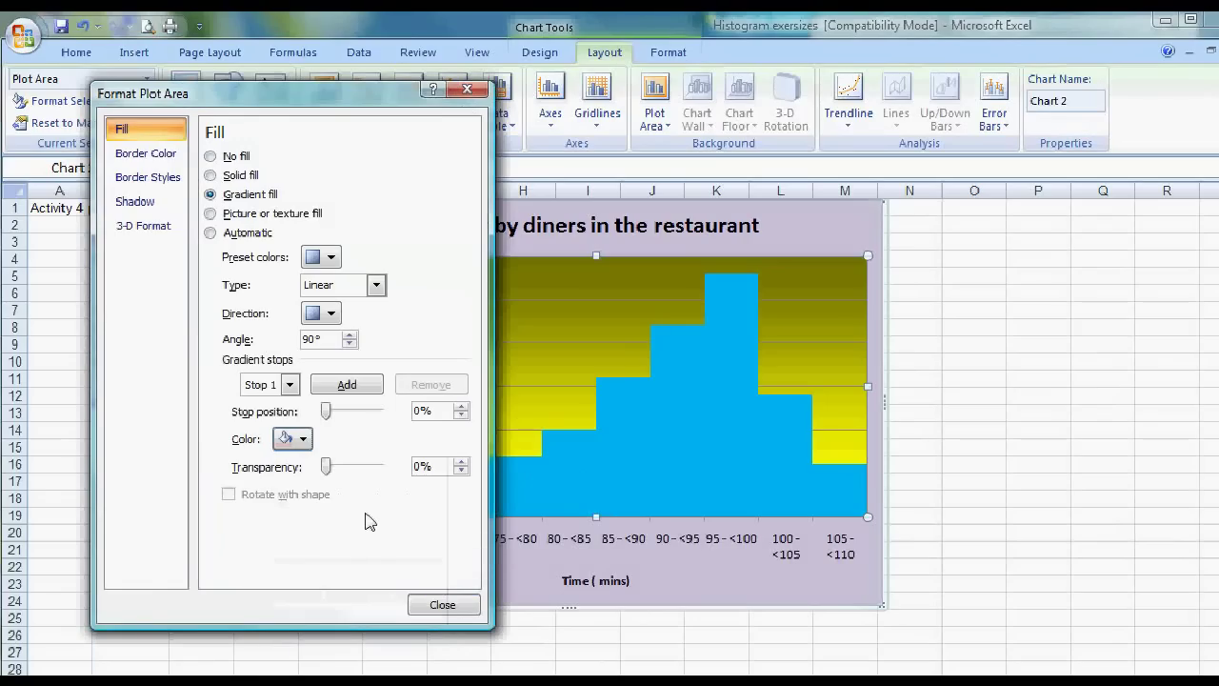
pyautogui.click(441, 606)
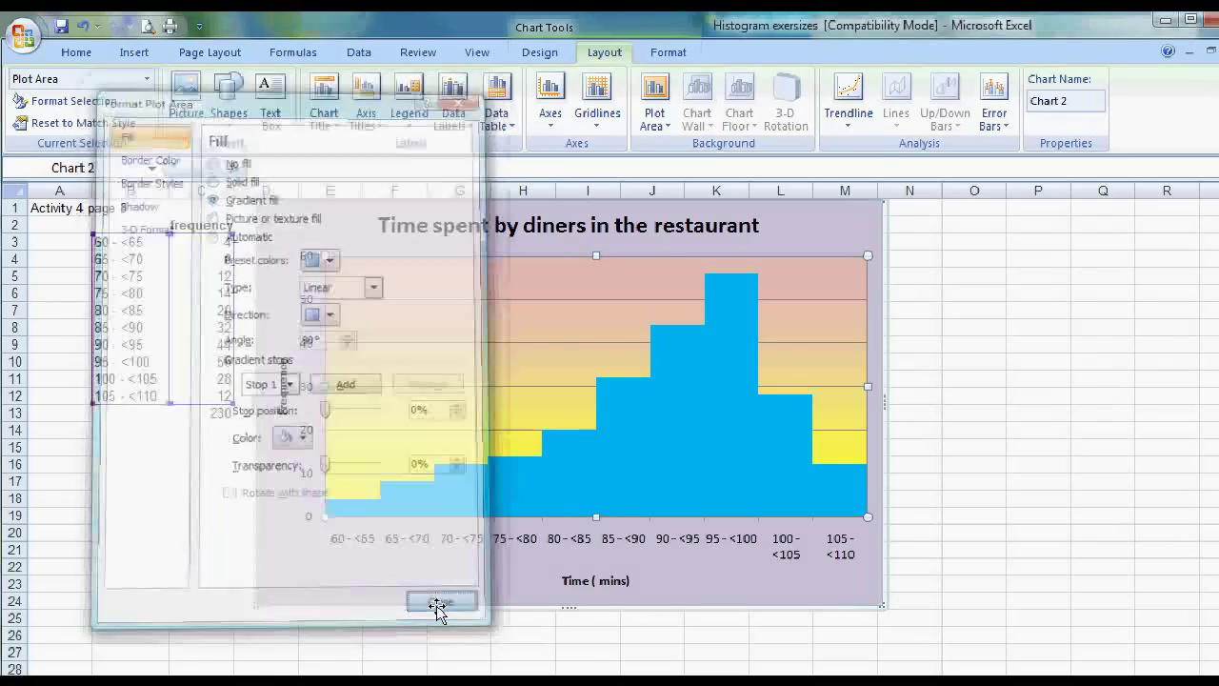